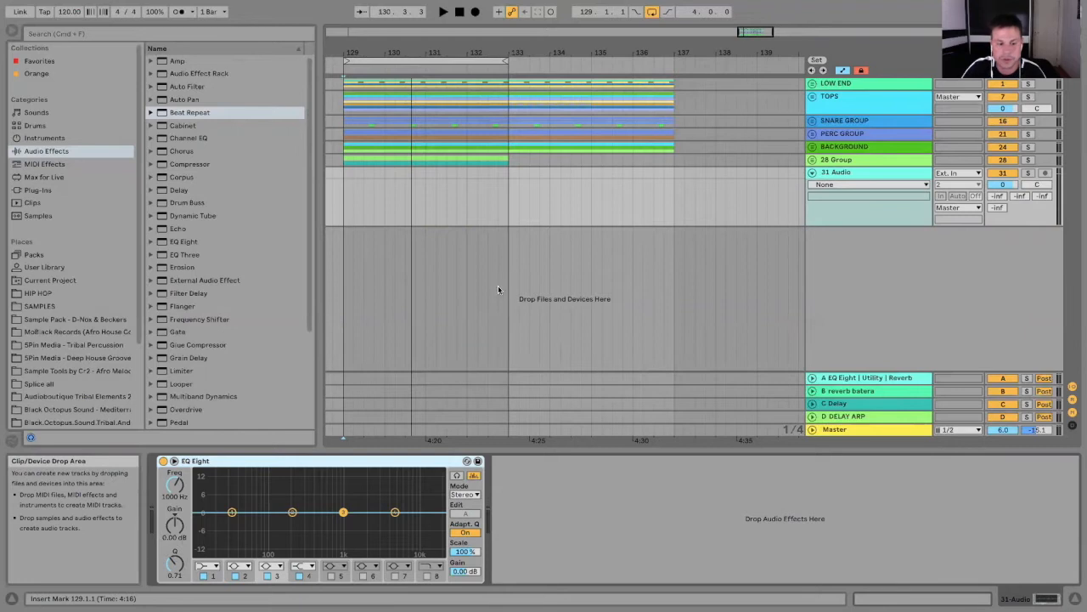
Step: Add the Beat Repeat effect after the EQ Eight on the 31 Audio track
{"action": "left_click_drag", "start_coordinate": [185, 119], "coordinate": [537, 576]}
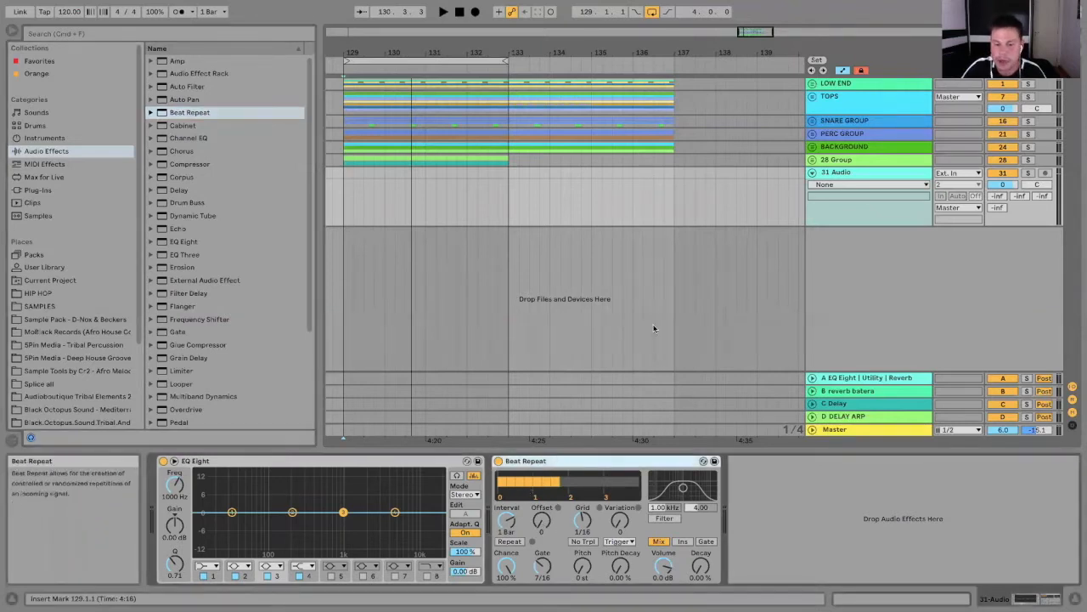
Step: Create a new MIDI track and load the sample Hihat cl 06.wav from the D-Nox & Beckers sample pack onto it
{"action": "key", "text": "super+shift+t"}
{"action": "left_click", "coordinate": [81, 321]}
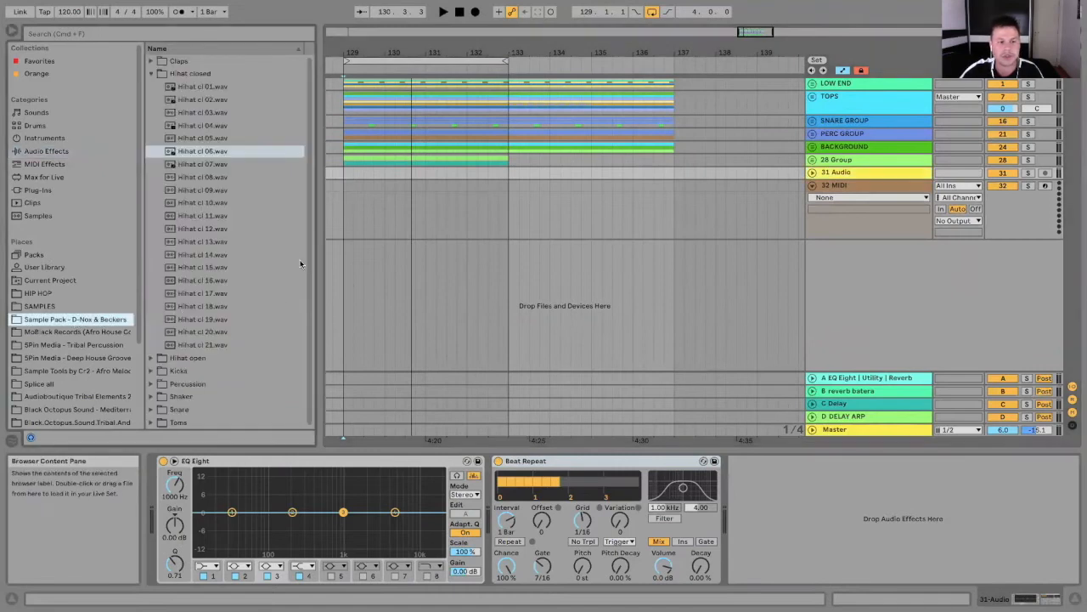
{"action": "left_click", "coordinate": [181, 154]}
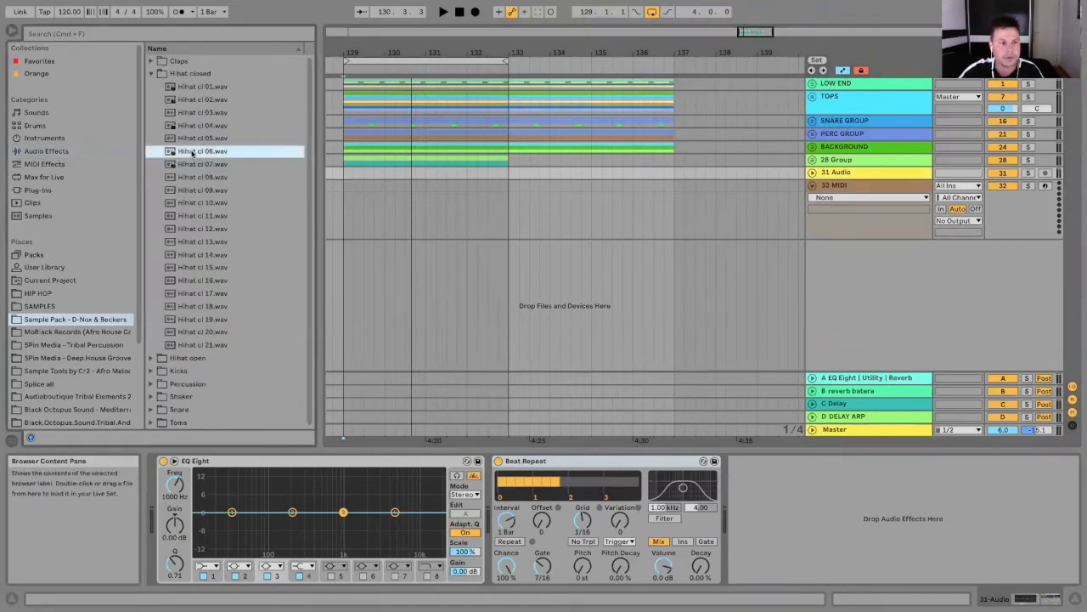
{"action": "left_click_drag", "start_coordinate": [194, 150], "coordinate": [647, 519]}
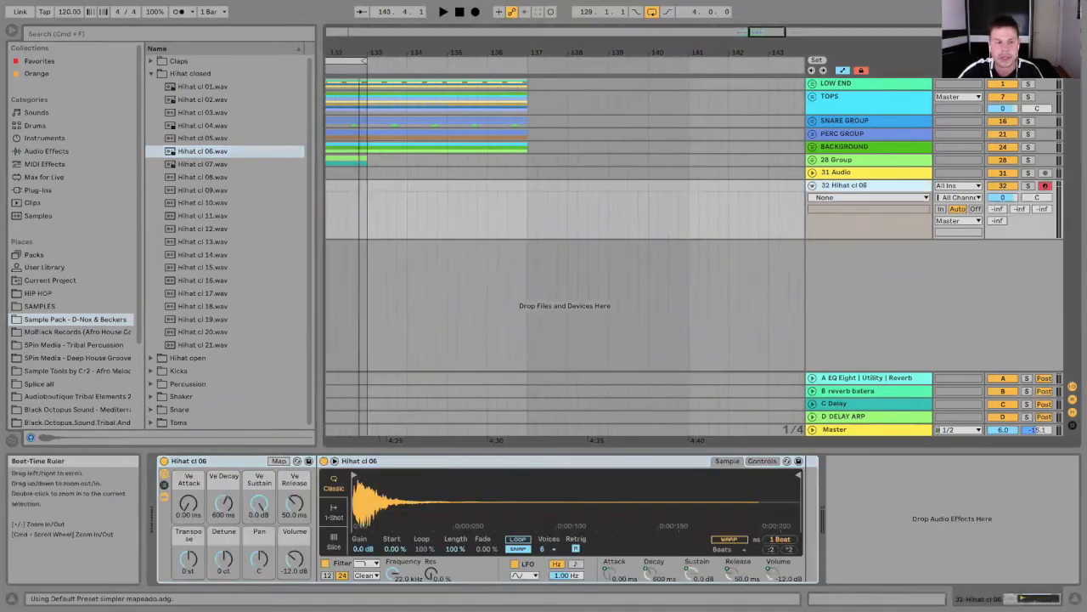
Step: Set the hi-hat track's volume to -7.2 dB and its volume envelope to 26.4 ms attack, 1.22 s decay and 3.15 s release
{"action": "left_click_drag", "start_coordinate": [437, 53], "coordinate": [485, 36]}
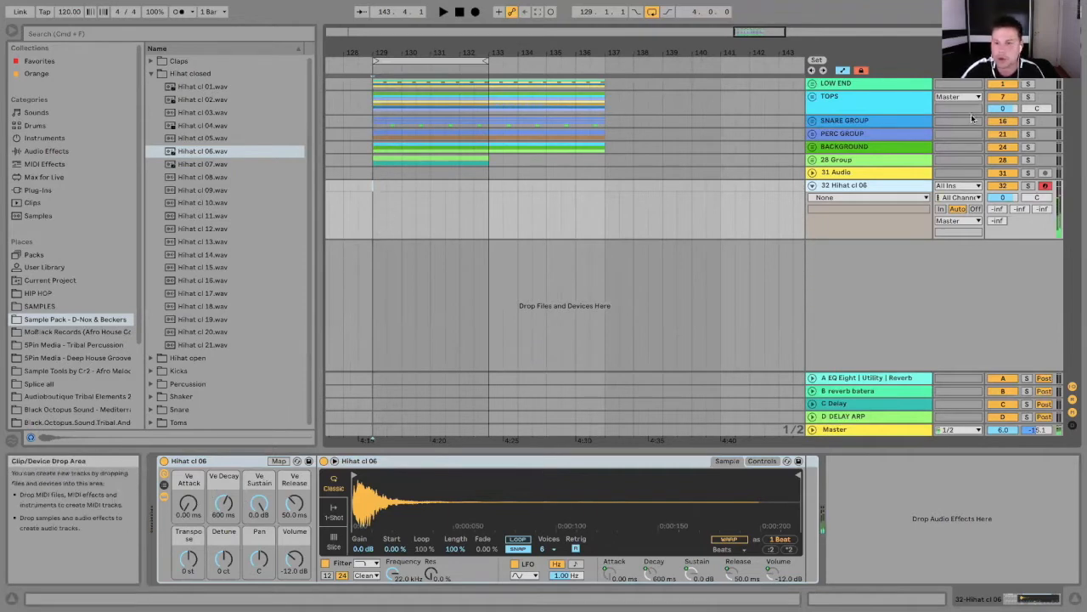
{"action": "left_click_drag", "start_coordinate": [1006, 197], "coordinate": [1006, 214]}
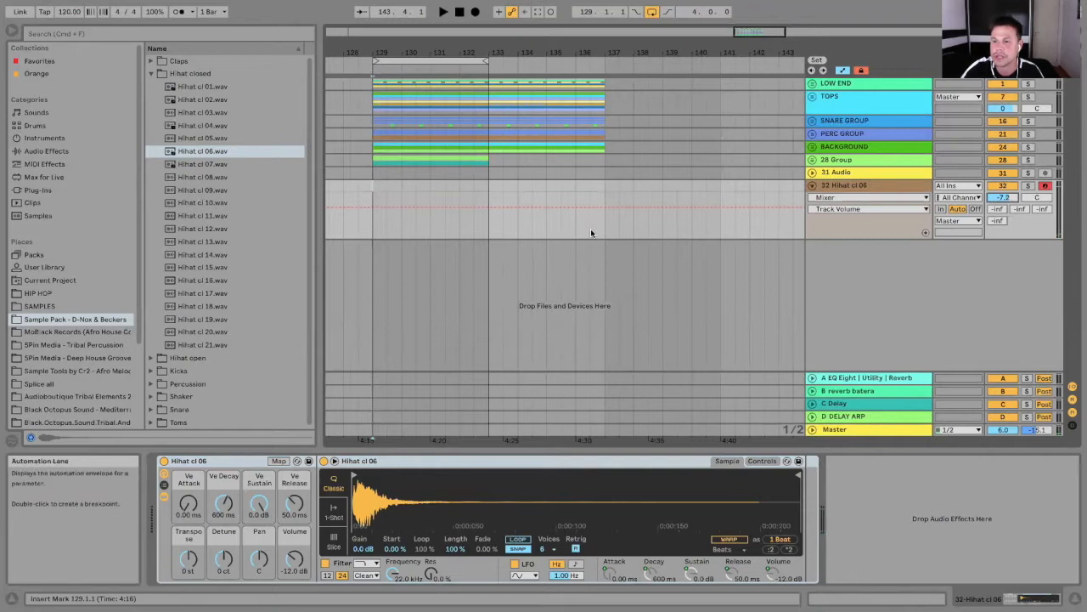
{"action": "left_click_drag", "start_coordinate": [187, 502], "coordinate": [224, 493]}
{"action": "left_click_drag", "start_coordinate": [294, 504], "coordinate": [294, 488]}
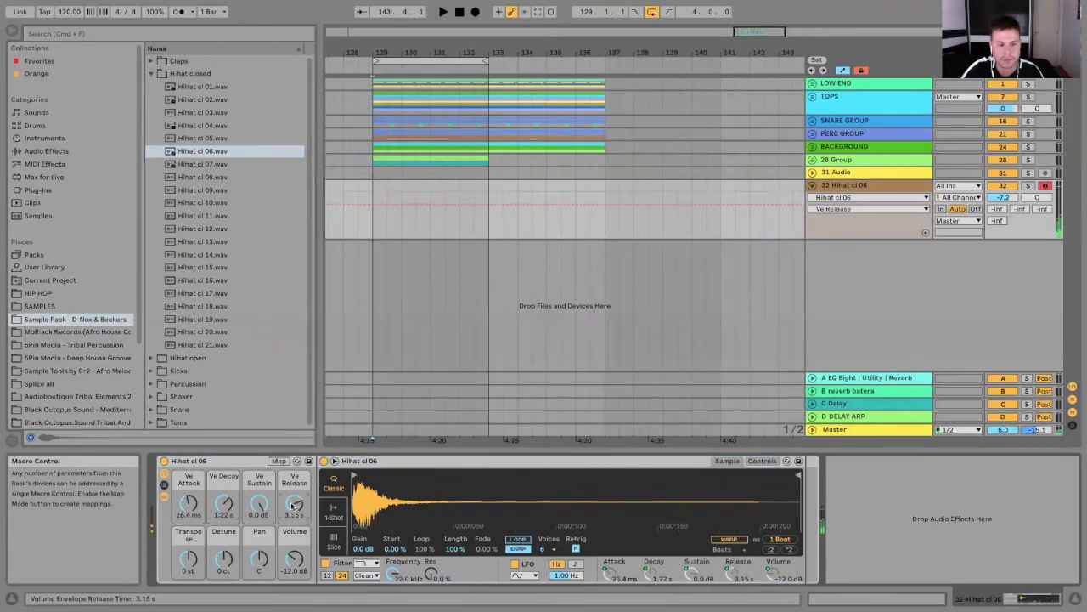
Step: Create a one-bar MIDI clip at bar 129 on the hi-hat track and set its note grid to 1/16
{"action": "left_click", "coordinate": [378, 184]}
{"action": "left_click_drag", "start_coordinate": [373, 185], "coordinate": [401, 183]}
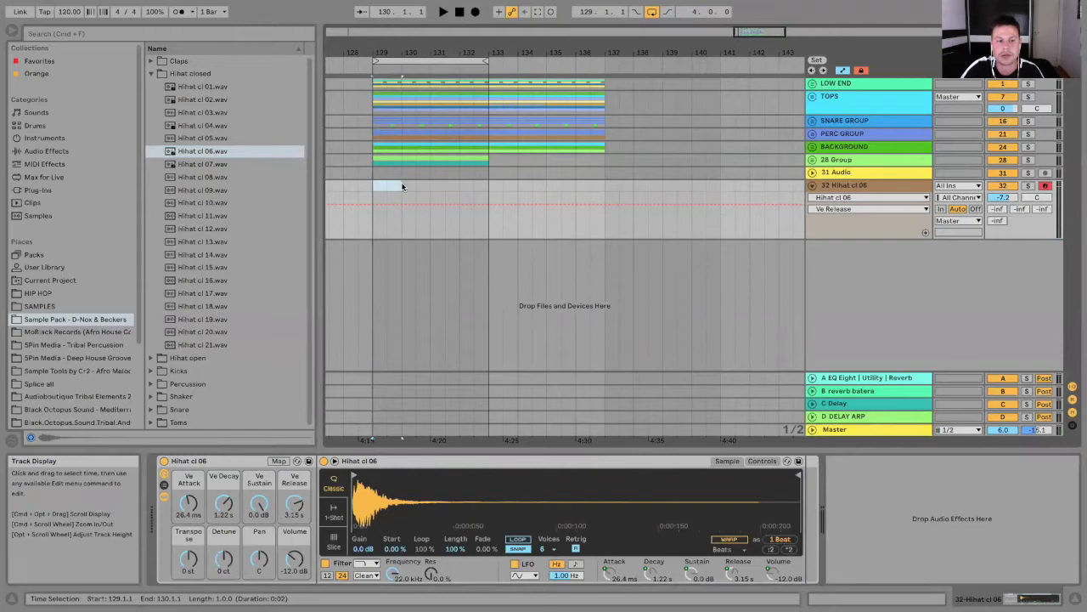
{"action": "key", "text": "super+shift+m"}
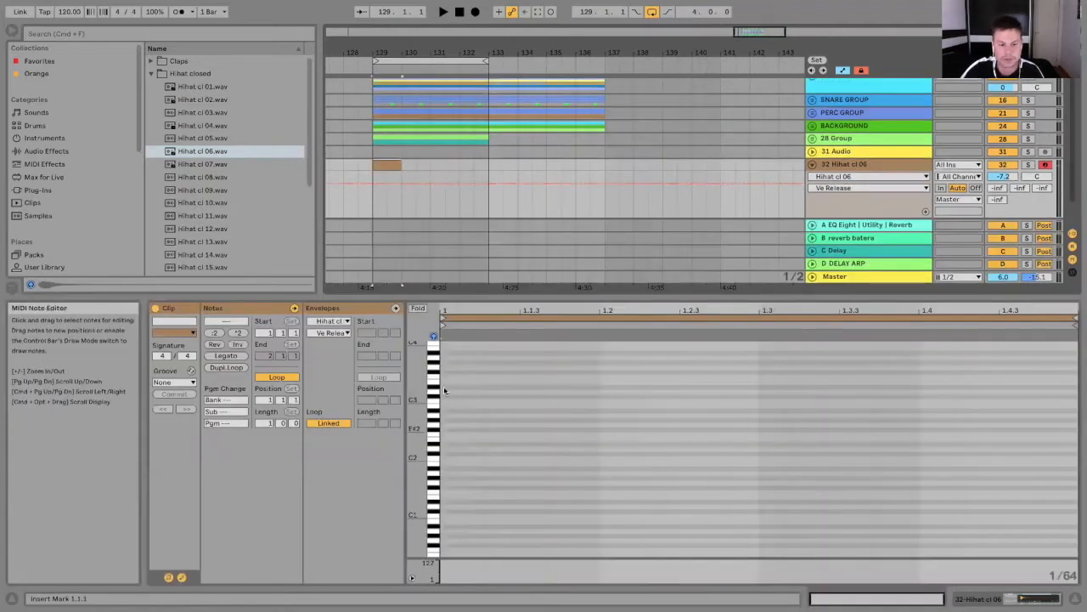
{"action": "right_click", "coordinate": [790, 467]}
{"action": "left_click", "coordinate": [853, 383]}
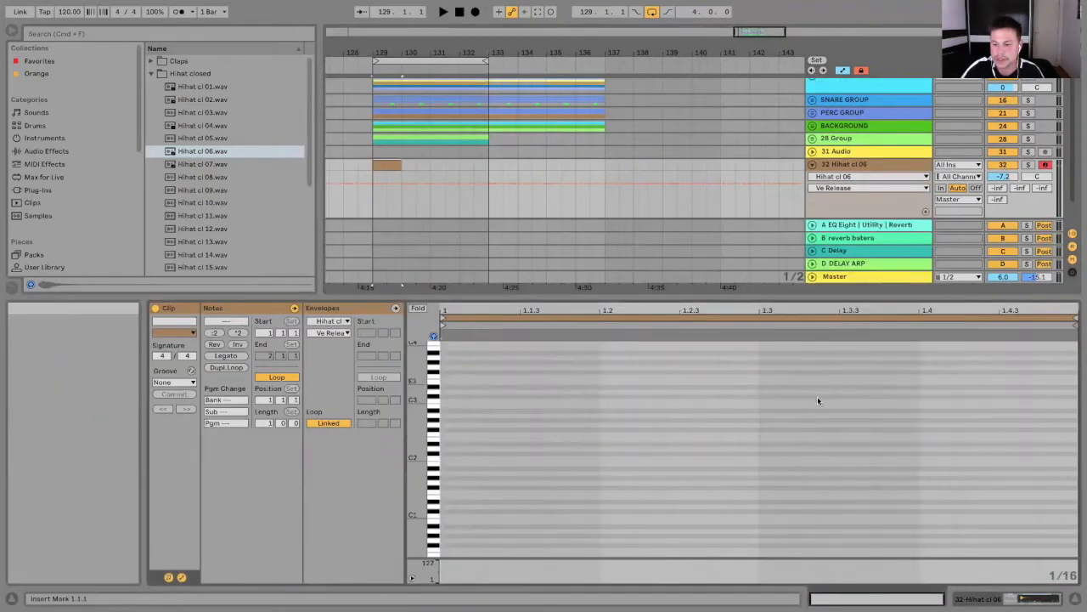
Step: Enter four consecutive 1/16 notes at pitch D3 on the first beat of the hi-hat clip
{"action": "double_click", "coordinate": [454, 447]}
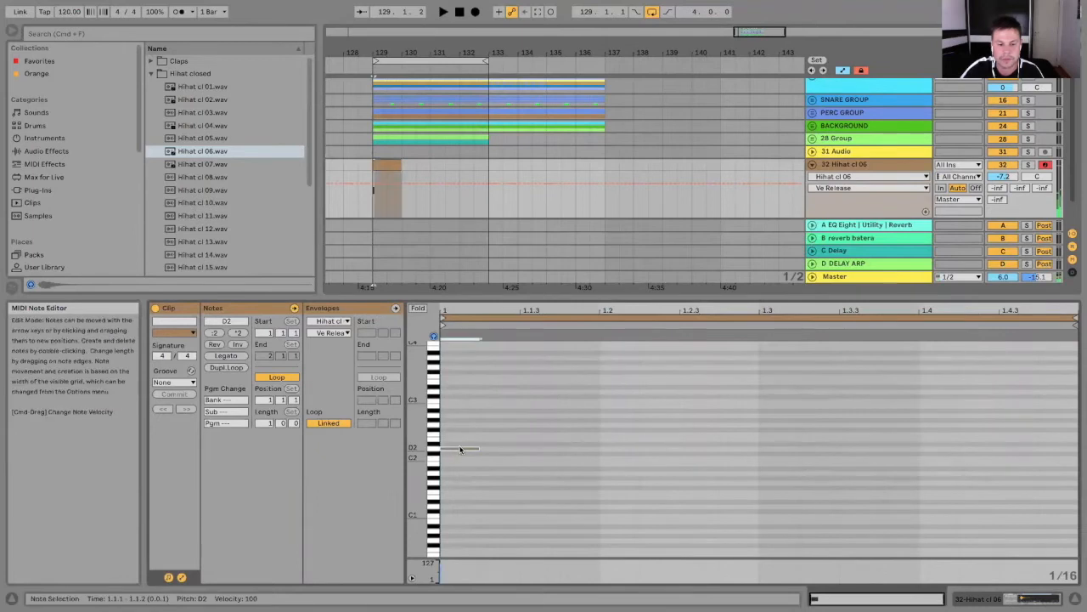
{"action": "left_click_drag", "start_coordinate": [461, 445], "coordinate": [464, 398]}
{"action": "key", "text": "super+d"}
{"action": "key", "text": "super+d"}
{"action": "key", "text": "super+d"}
{"action": "left_click_drag", "start_coordinate": [576, 405], "coordinate": [469, 390]}
Step: Vary the velocities of the four hi-hat notes and duplicate the pattern across the remaining three beats of the bar
{"action": "mouse_move", "coordinate": [440, 565]}
{"action": "left_mouse_down"}
{"action": "mouse_move", "coordinate": [440, 576]}
{"action": "mouse_move", "coordinate": [480, 570]}
{"action": "left_mouse_up"}
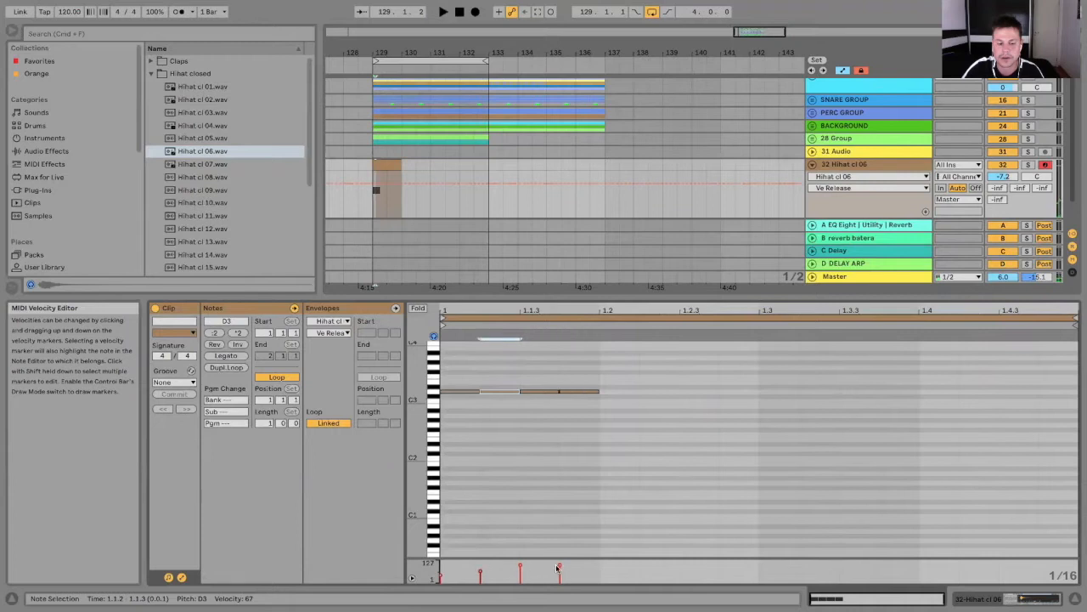
{"action": "left_click_drag", "start_coordinate": [560, 566], "coordinate": [560, 568]}
{"action": "left_click_drag", "start_coordinate": [599, 479], "coordinate": [459, 390]}
{"action": "key", "text": "ctrl+d"}
{"action": "key", "text": "ctrl+d"}
{"action": "key", "text": "ctrl+d"}
Step: Solo the hi-hat track and play back its pattern
{"action": "left_click", "coordinate": [1028, 163]}
{"action": "key", "text": "space"}
{"action": "key", "text": "space"}
Step: Add an EQ Eight after the sampler in the hi-hat track's device chain
{"action": "left_click", "coordinate": [1033, 599]}
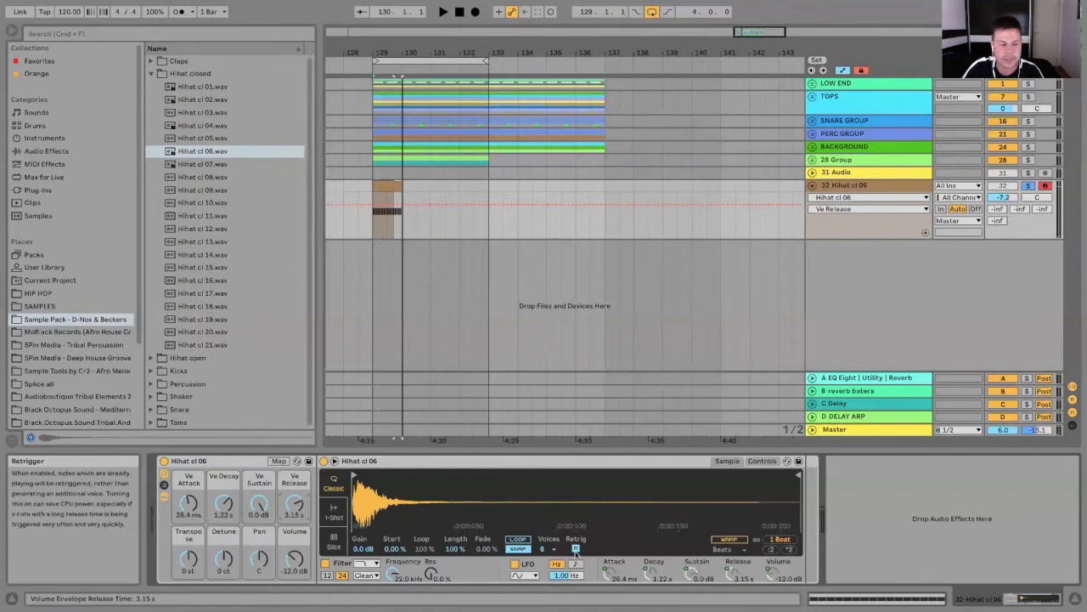
{"action": "left_click", "coordinate": [152, 76]}
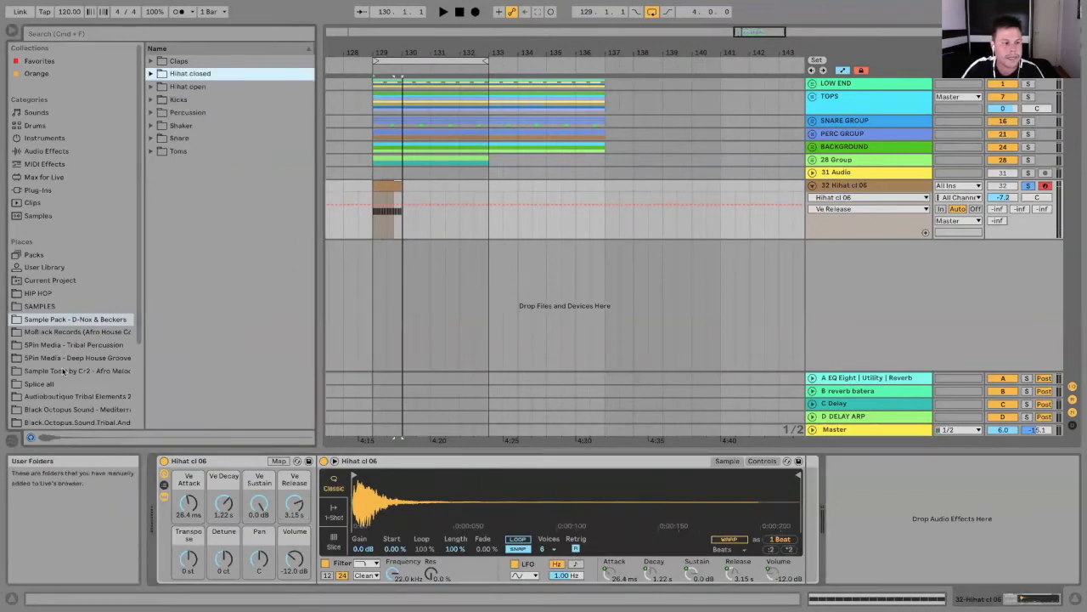
{"action": "left_click", "coordinate": [46, 151]}
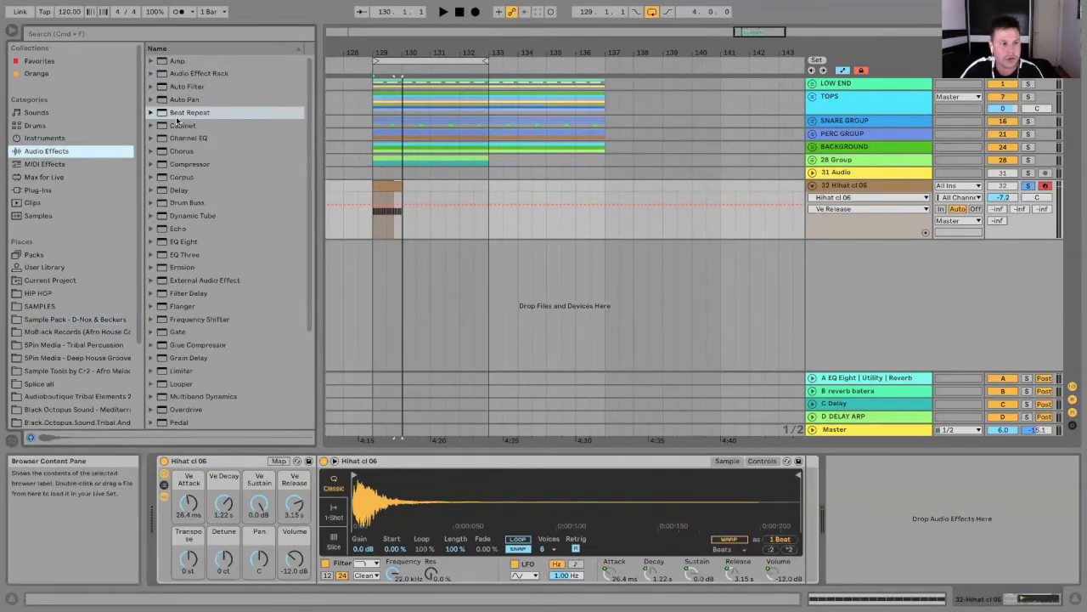
{"action": "double_click", "coordinate": [183, 241]}
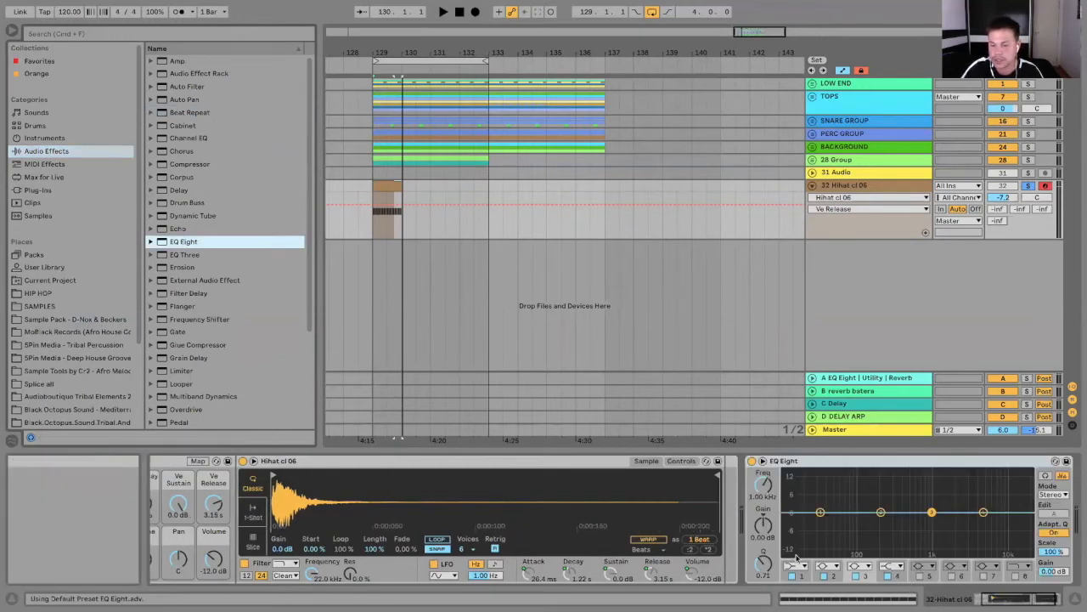
Step: Turn EQ Eight band 1 into a low-cut filter and move its frequency to about 1.98 kHz while auditioning
{"action": "left_click", "coordinate": [796, 565]}
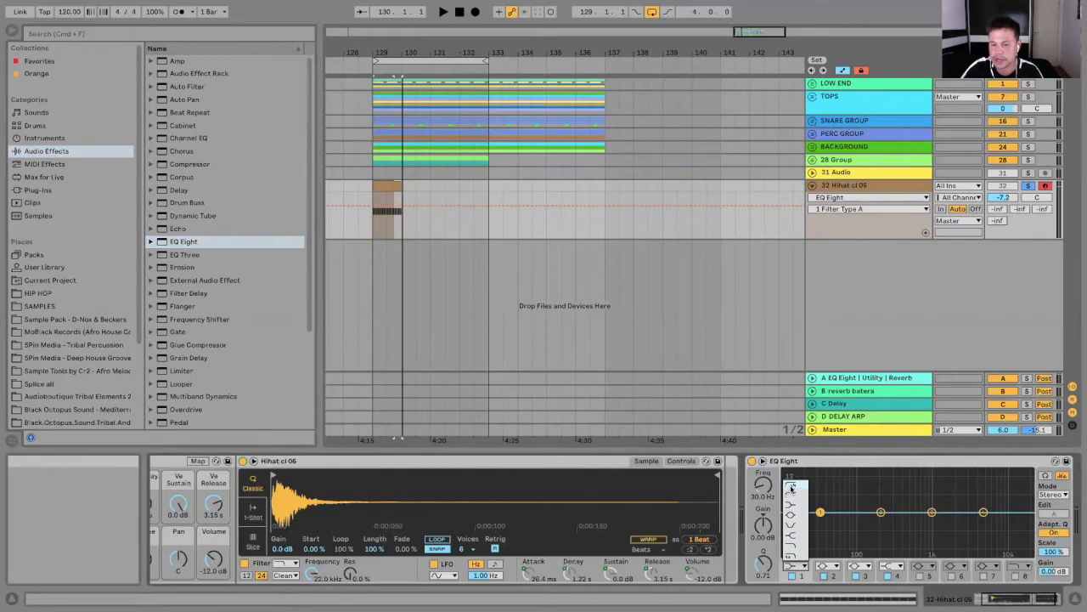
{"action": "left_click", "coordinate": [792, 488]}
{"action": "left_click", "coordinate": [795, 577]}
{"action": "key", "text": "space"}
{"action": "left_click", "coordinate": [792, 577]}
{"action": "left_click_drag", "start_coordinate": [798, 518], "coordinate": [953, 524]}
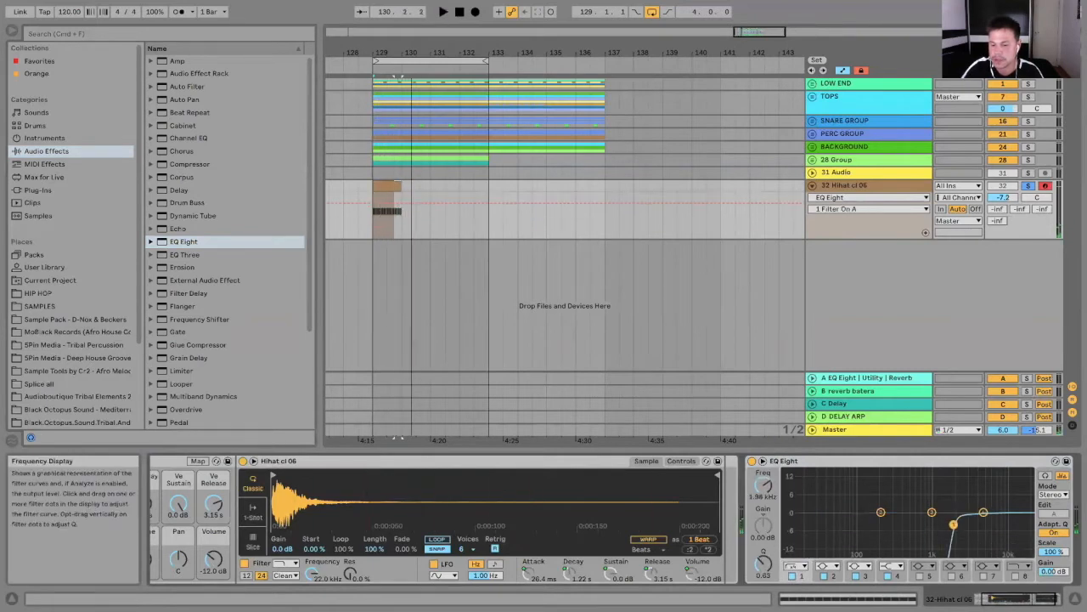
{"action": "key", "text": "space"}
Step: Loop the one-bar hi-hat clip and boost EQ Eight band 4 by 1.86 dB at 5.50 kHz during playback
{"action": "left_click", "coordinate": [388, 183]}
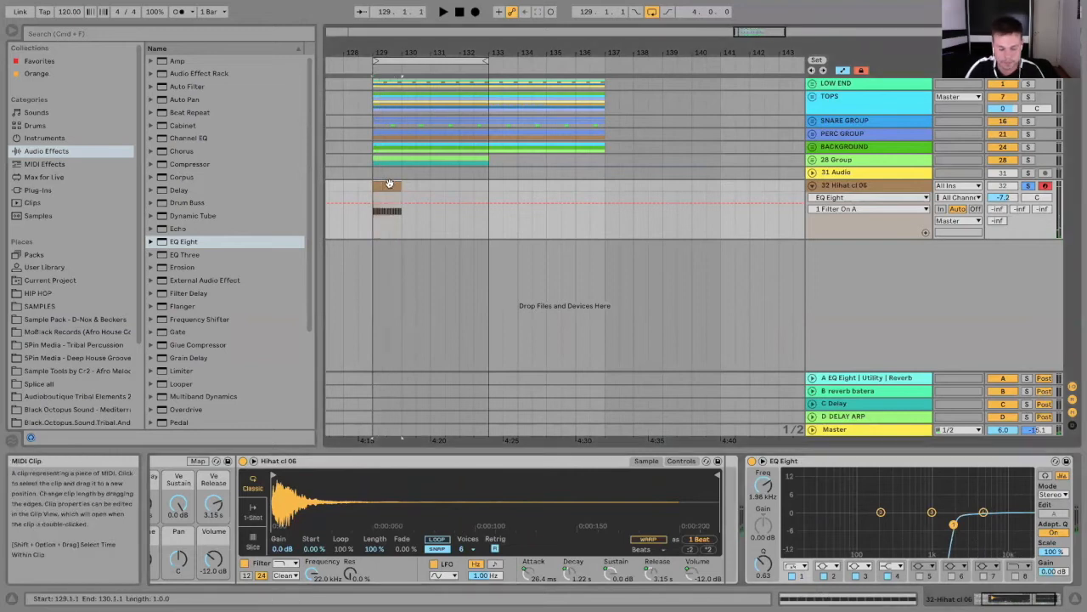
{"action": "key", "text": "space"}
{"action": "left_click_drag", "start_coordinate": [953, 524], "coordinate": [986, 507]}
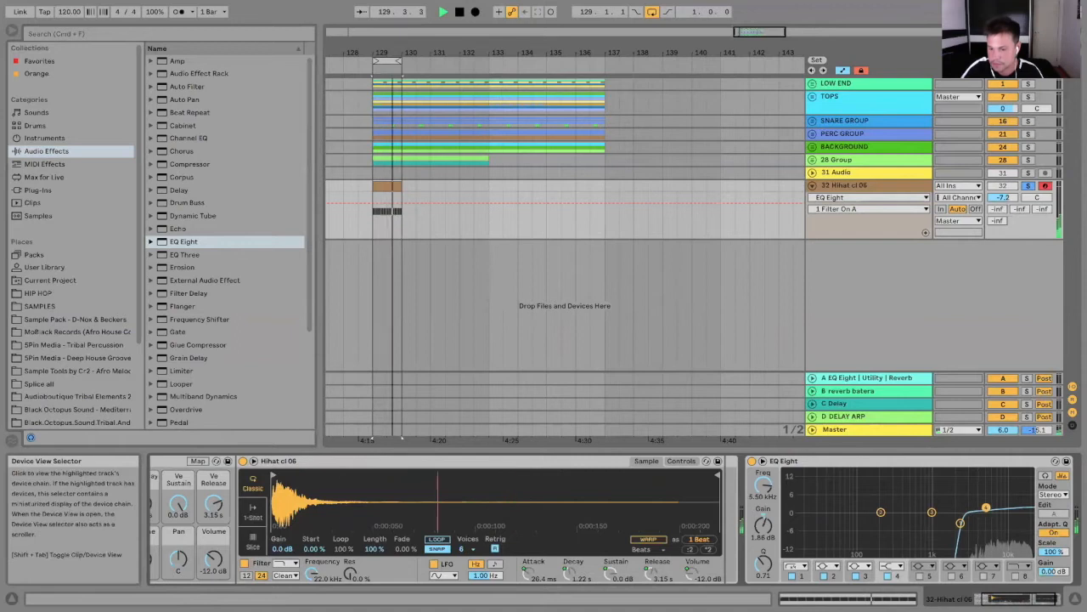
{"action": "left_click_drag", "start_coordinate": [1023, 598], "coordinate": [1030, 599]}
{"action": "key", "text": "space"}
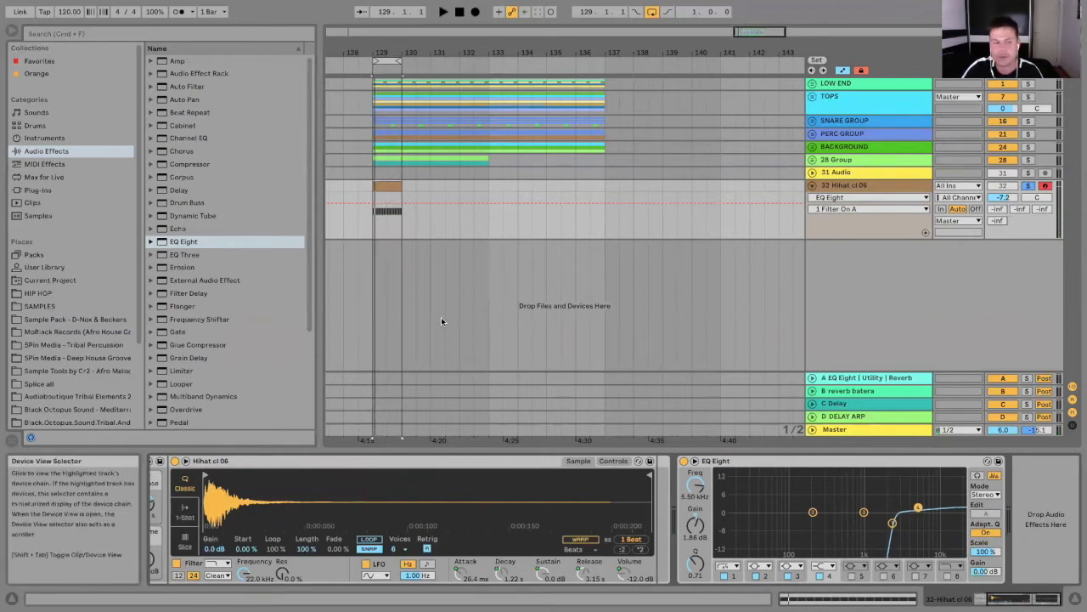
Step: Add Auto Pan to the hi-hat track with an amount of 65.6% and a tempo-synced rate of 3/4
{"action": "double_click", "coordinate": [183, 99]}
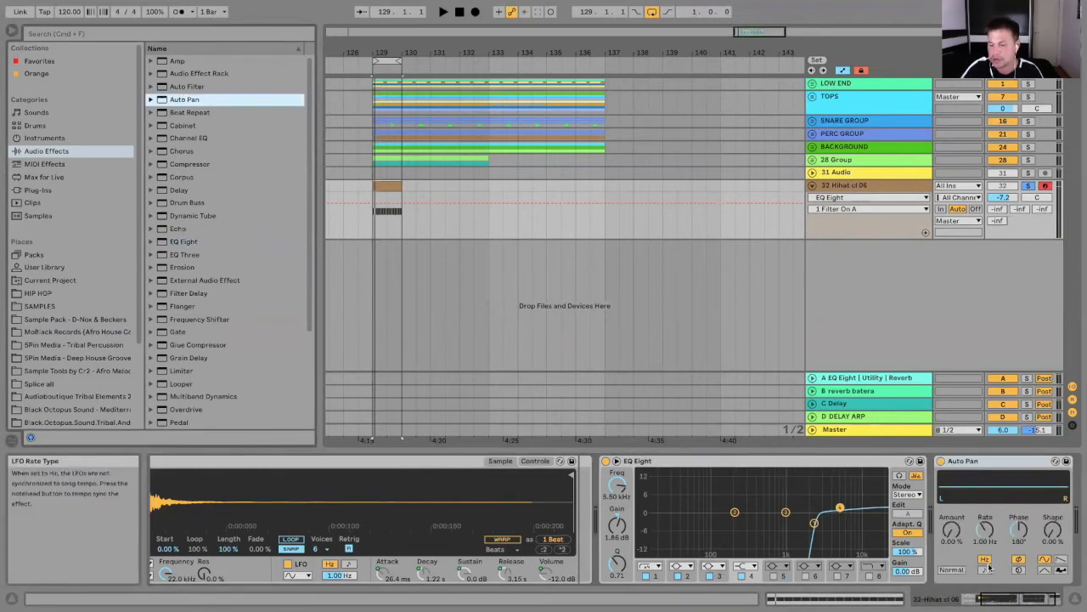
{"action": "left_click_drag", "start_coordinate": [951, 529], "coordinate": [951, 497]}
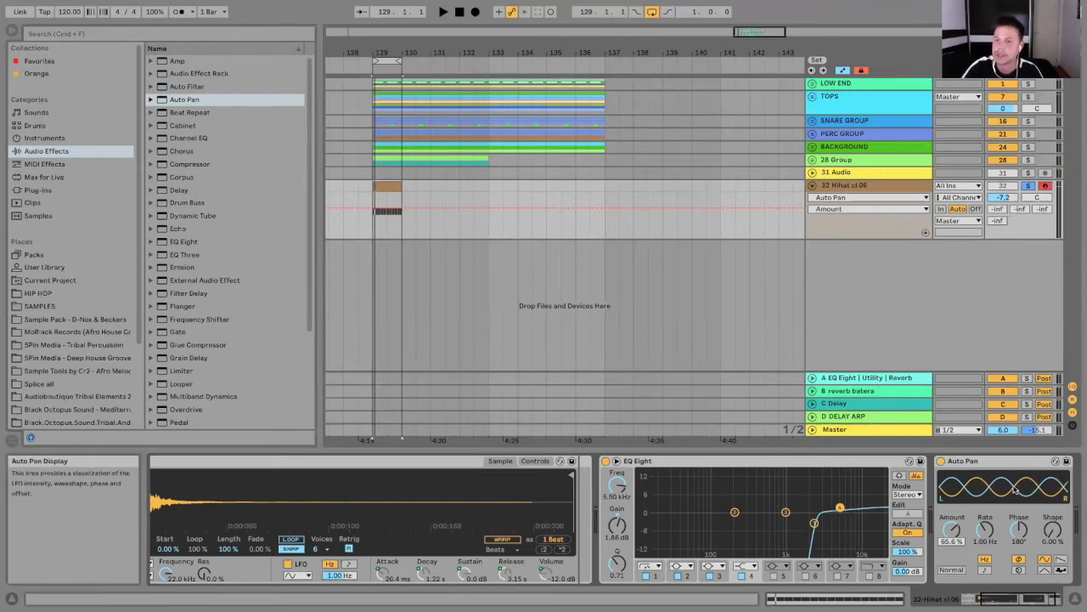
{"action": "left_click", "coordinate": [986, 571]}
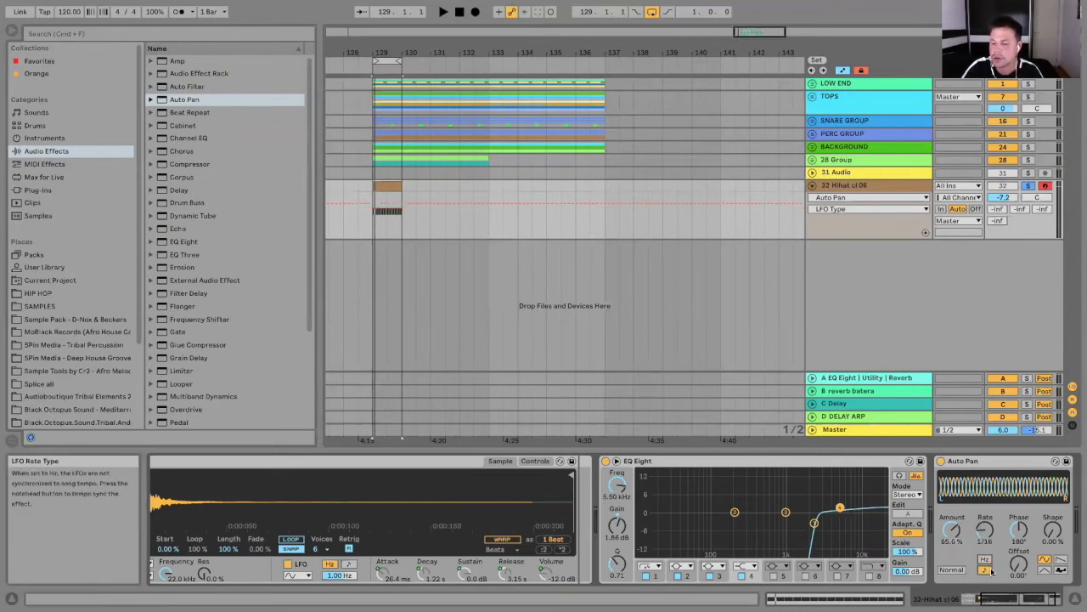
{"action": "left_click_drag", "start_coordinate": [981, 533], "coordinate": [981, 560]}
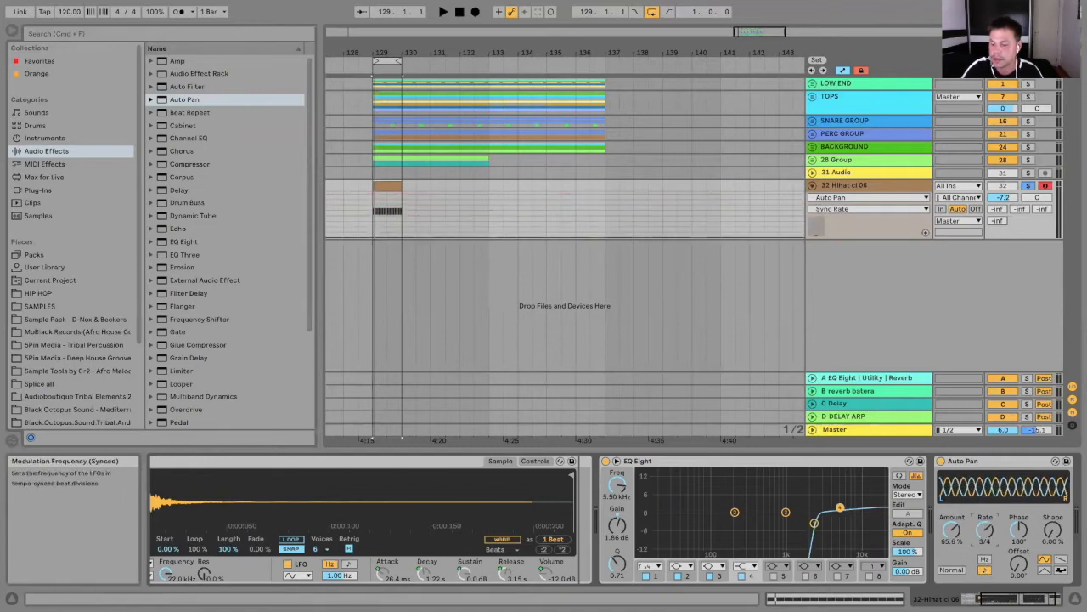
Step: Fine-tune the Auto Pan amount to 65.1% during playback and set the hi-hat track's volume to -5.9 dB
{"action": "key", "text": "space"}
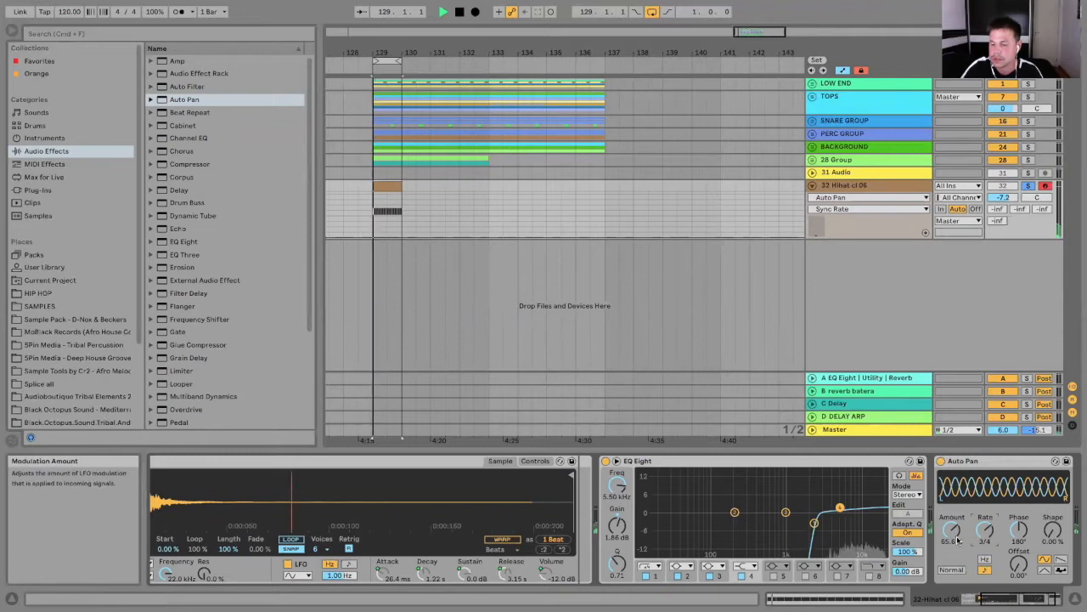
{"action": "left_click", "coordinate": [951, 532]}
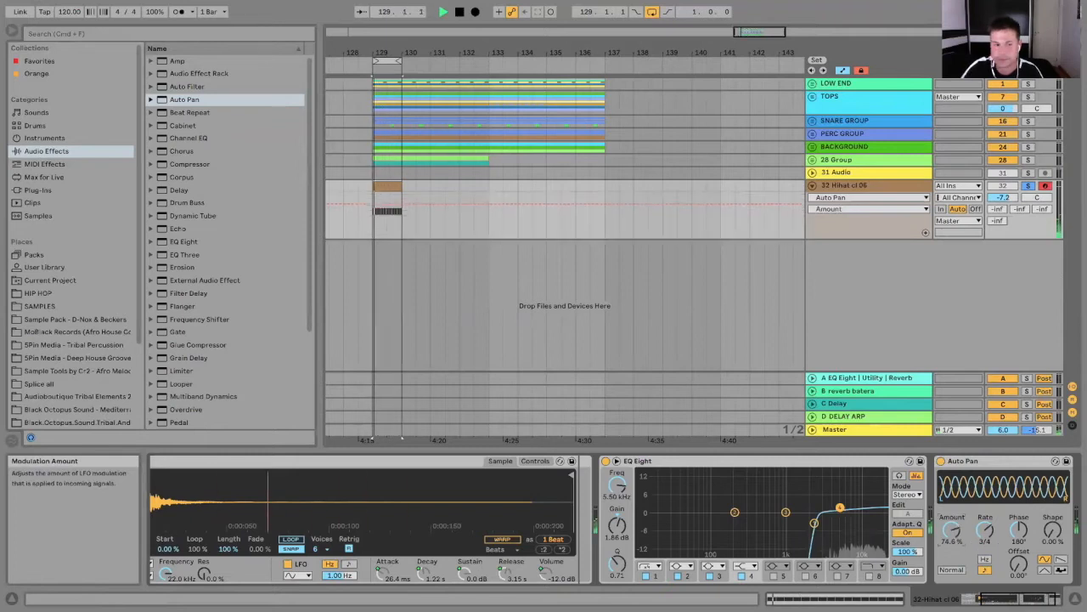
{"action": "left_click_drag", "start_coordinate": [951, 532], "coordinate": [951, 540]}
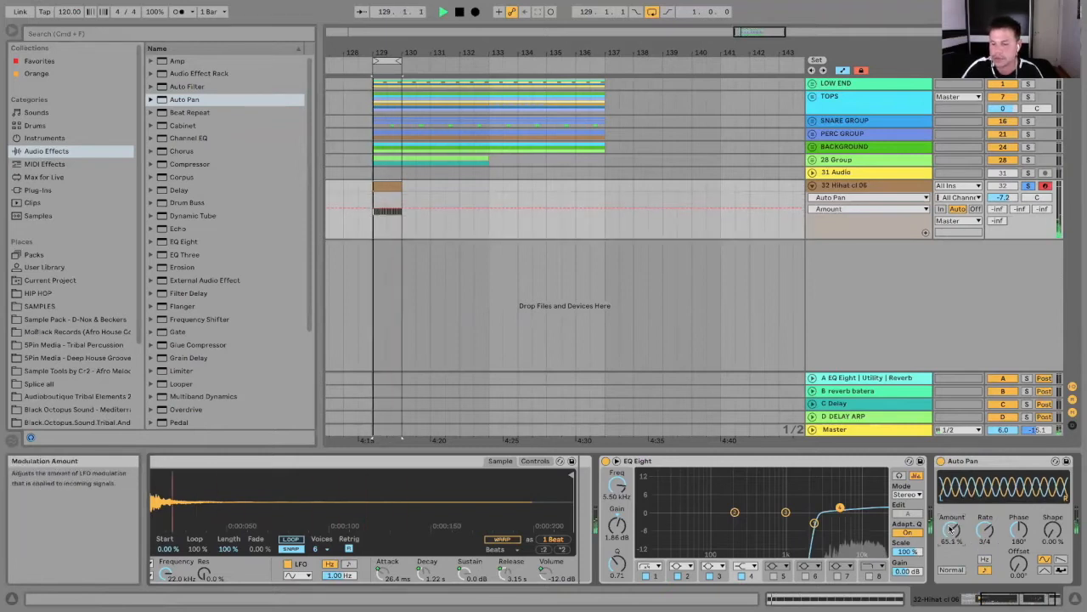
{"action": "key", "text": "space"}
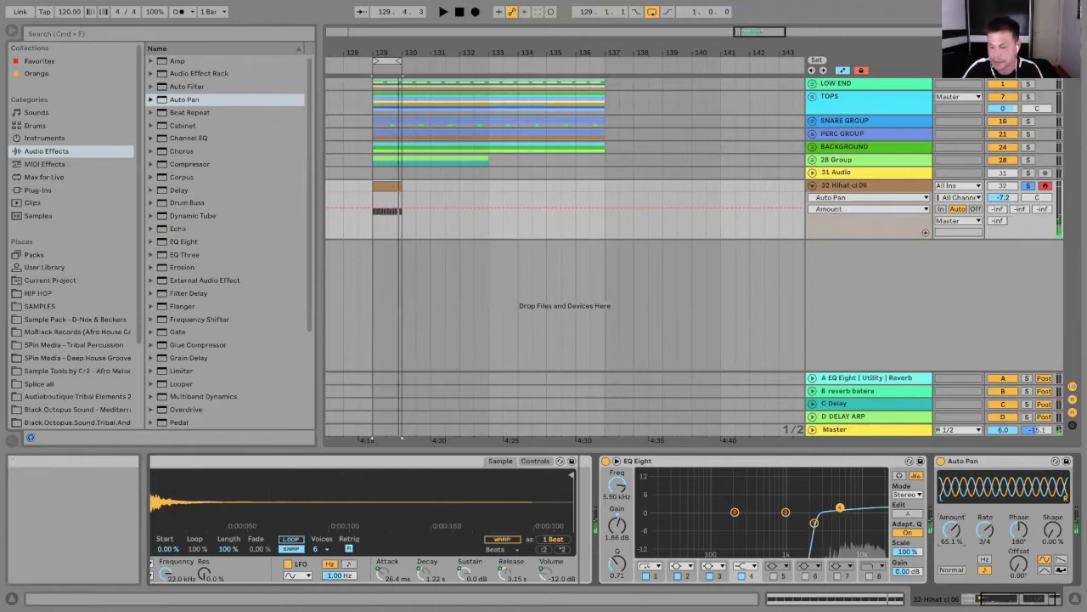
{"action": "scroll", "coordinate": [969, 528], "scroll_direction": "right", "scroll_amount": 2}
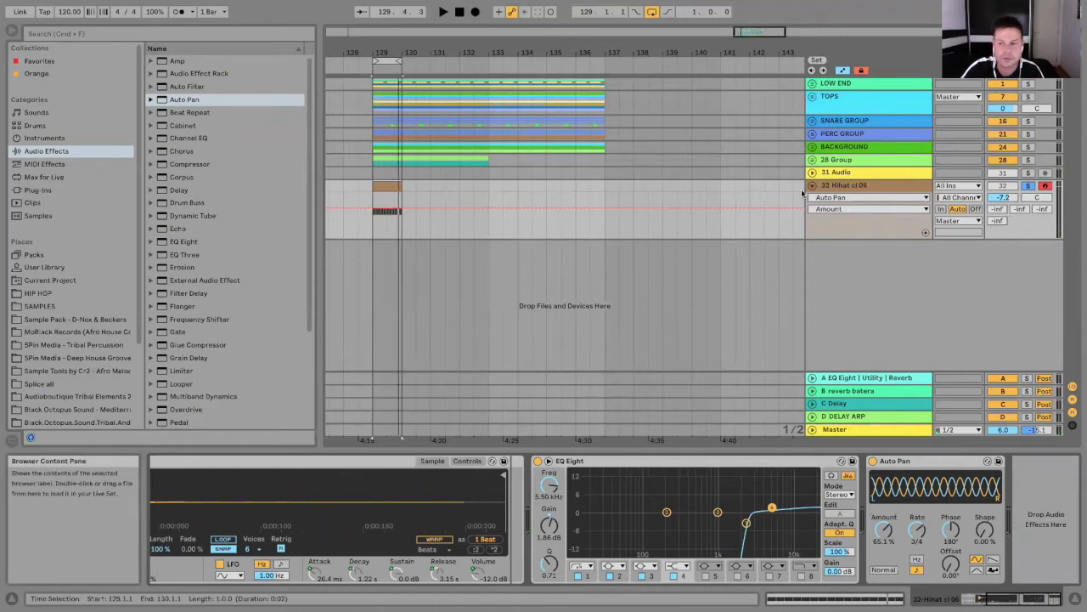
{"action": "left_click_drag", "start_coordinate": [1002, 197], "coordinate": [1002, 190]}
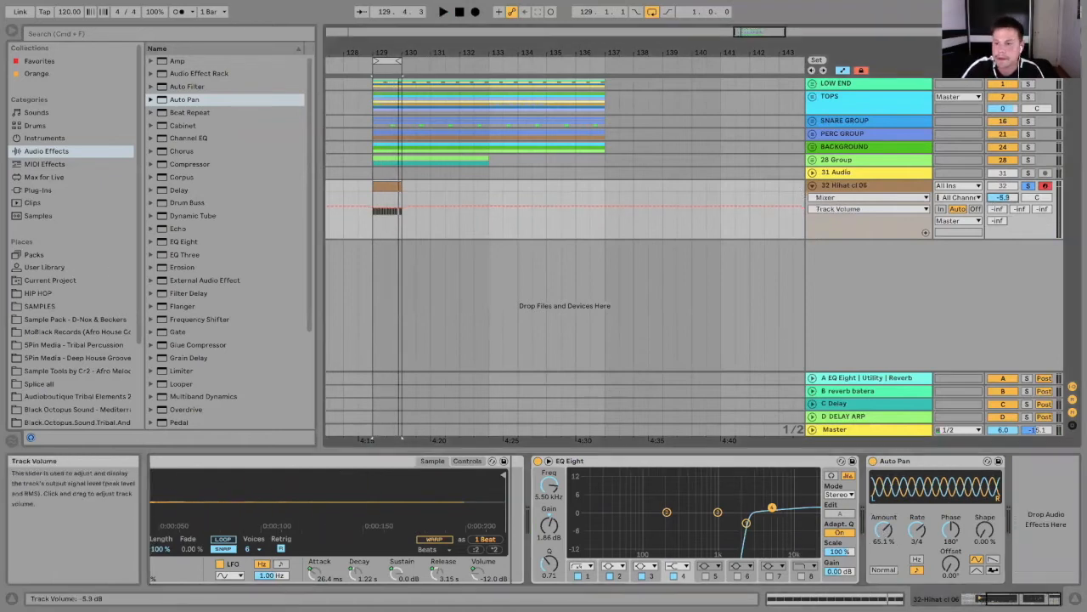
Step: Add Beat Repeat after Auto Pan on the hi-hat track and examine its Interval, Offset, Grid and Gate controls
{"action": "double_click", "coordinate": [183, 113]}
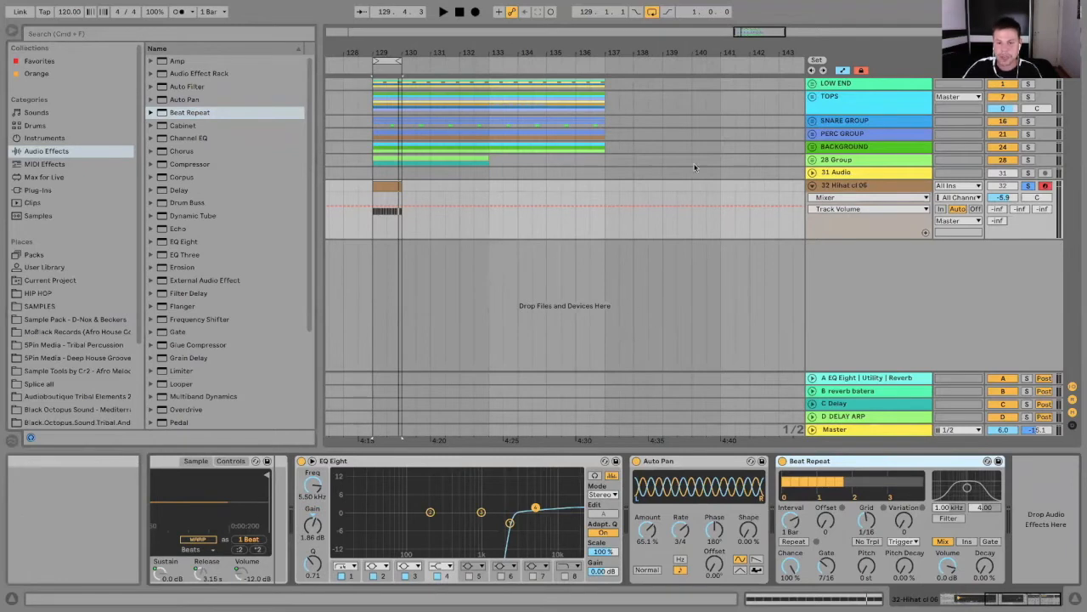
{"action": "left_click", "coordinate": [792, 527]}
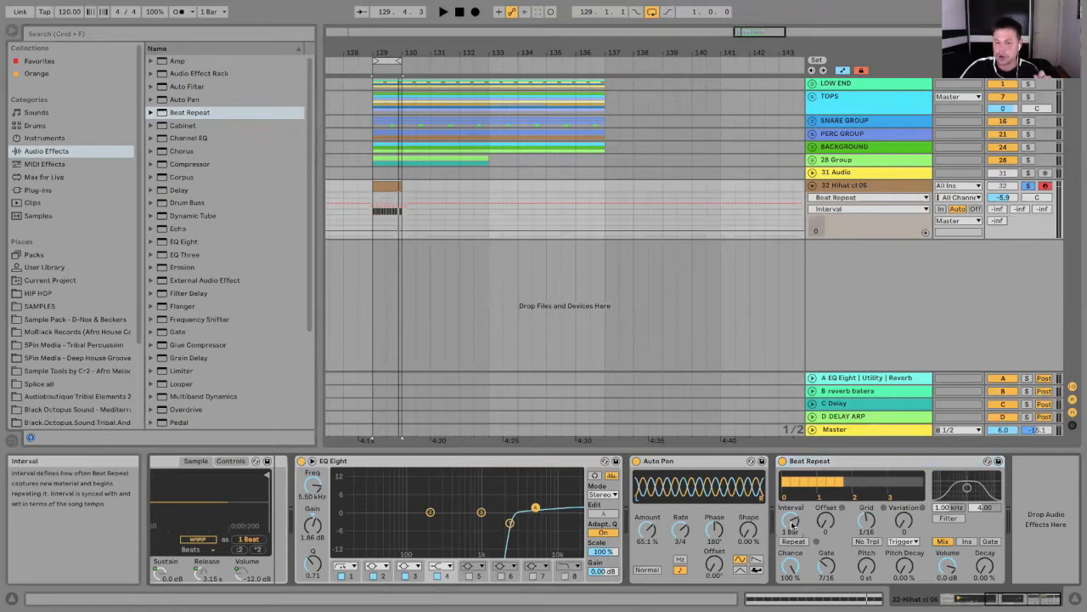
{"action": "left_click", "coordinate": [825, 523]}
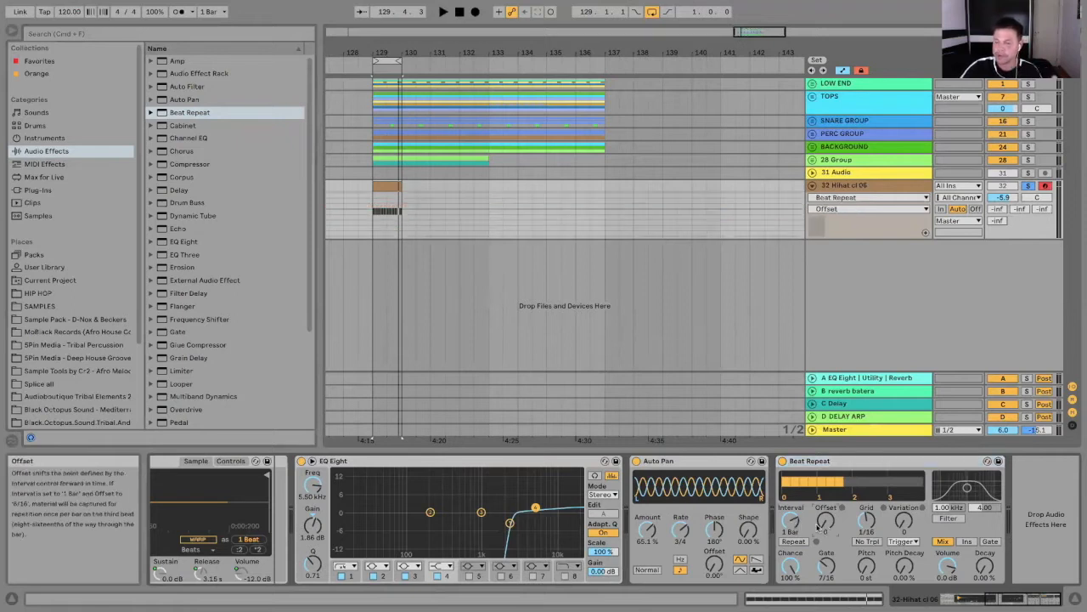
{"action": "left_click", "coordinate": [860, 521]}
{"action": "left_click", "coordinate": [826, 565]}
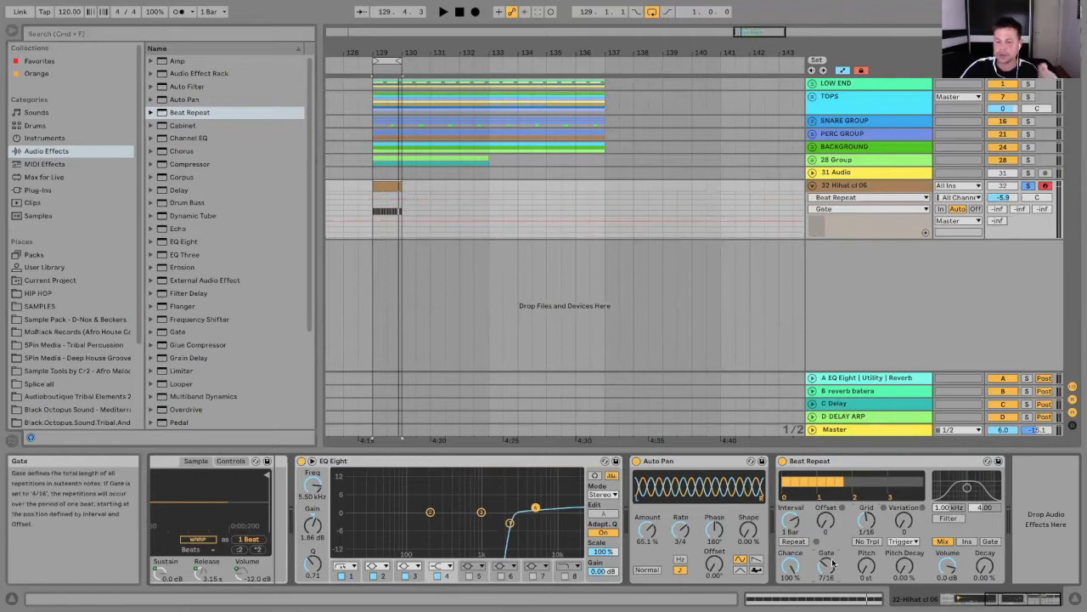
Step: Keep Beat Repeat's Interval at 1 Bar and set its Offset to 6/16 on the hi-hat track
{"action": "left_click", "coordinate": [985, 566]}
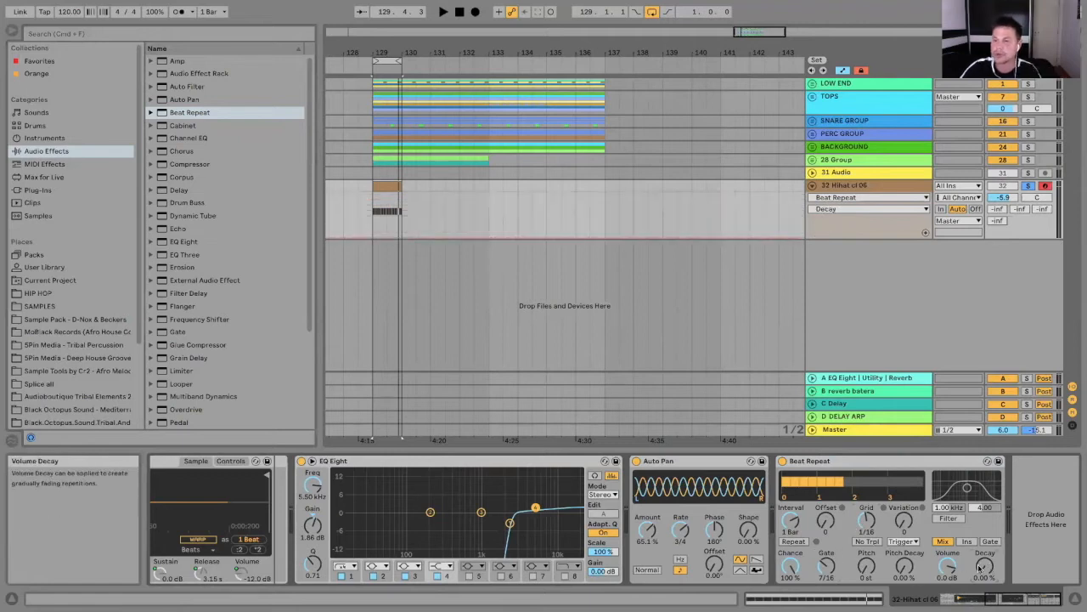
{"action": "left_click", "coordinate": [794, 520]}
{"action": "mouse_move", "coordinate": [791, 524]}
{"action": "left_mouse_down"}
{"action": "mouse_move", "coordinate": [790, 514]}
{"action": "mouse_move", "coordinate": [790, 530]}
{"action": "left_mouse_up"}
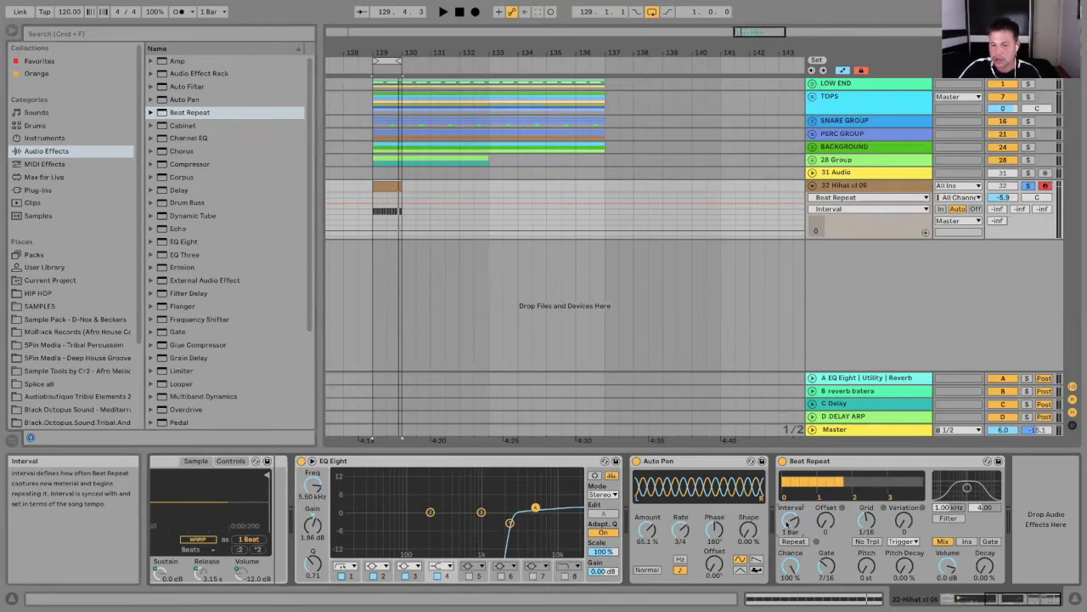
{"action": "left_click_drag", "start_coordinate": [789, 525], "coordinate": [790, 510]}
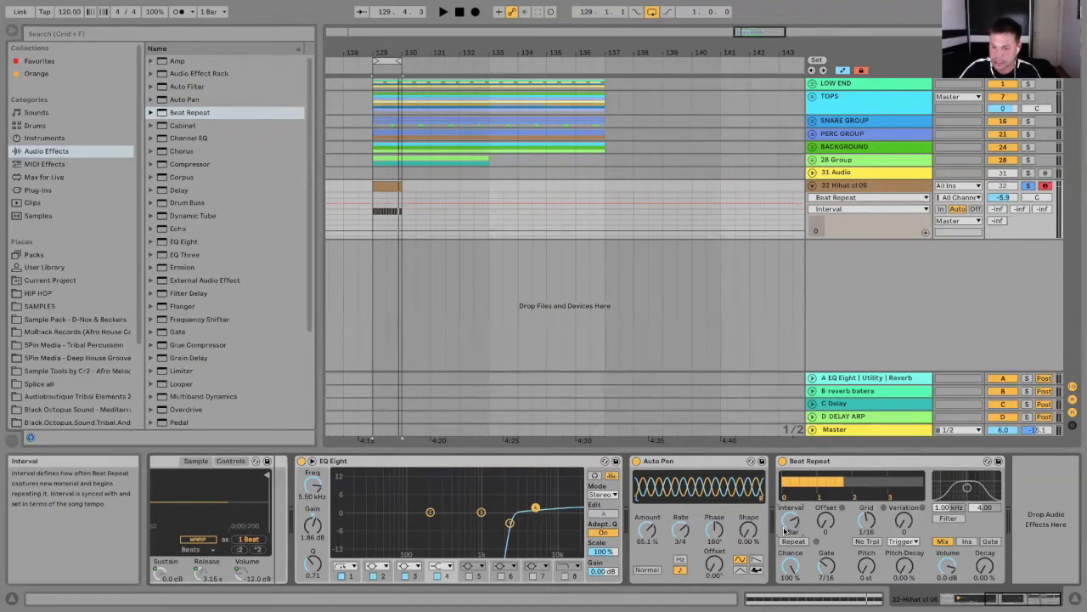
{"action": "left_click", "coordinate": [824, 524]}
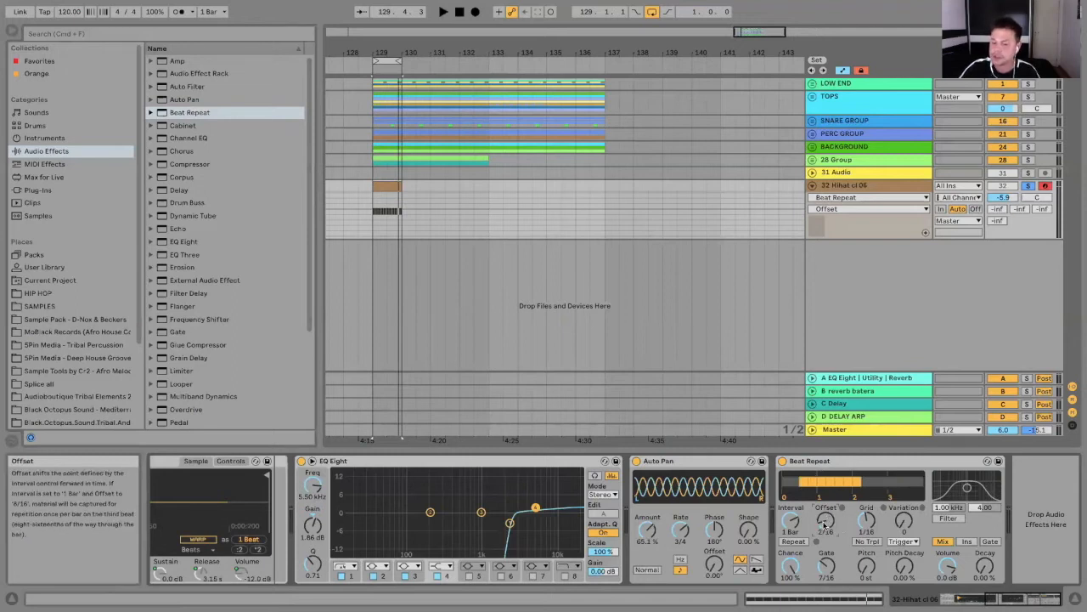
{"action": "left_click_drag", "start_coordinate": [826, 520], "coordinate": [826, 497]}
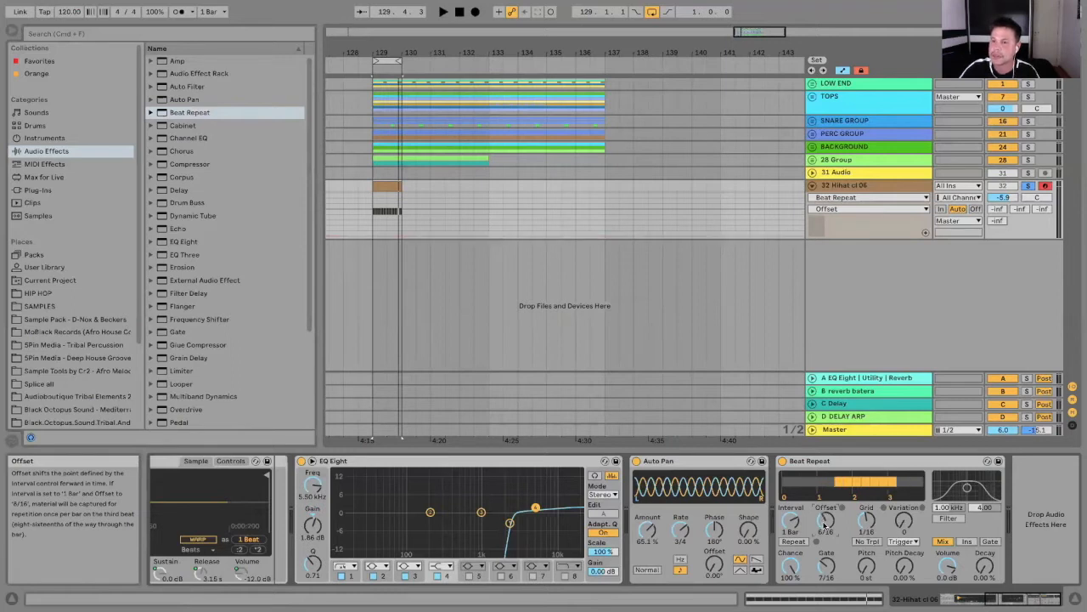
Step: Set Beat Repeat's Grid to 1/32 and review its Gate, Interval and Offset controls
{"action": "left_click", "coordinate": [869, 520]}
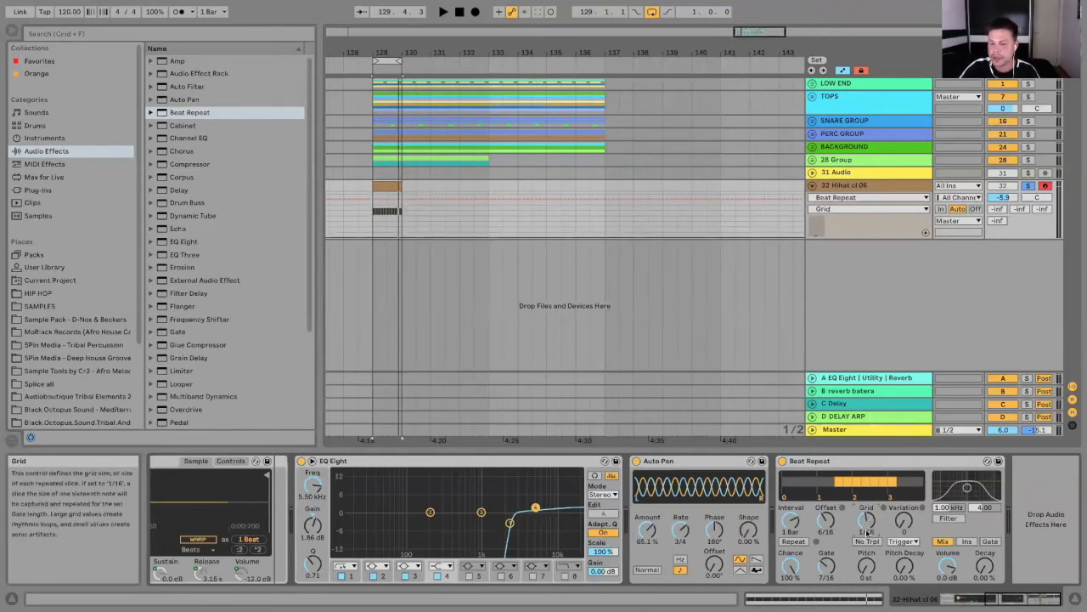
{"action": "left_click_drag", "start_coordinate": [868, 518], "coordinate": [868, 505]}
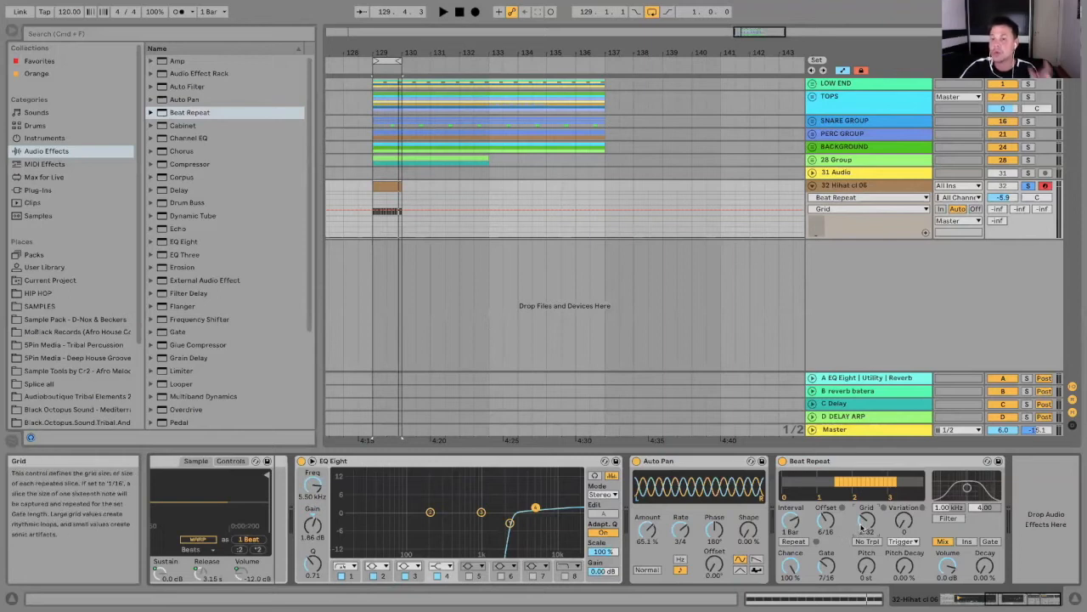
{"action": "left_click", "coordinate": [832, 563]}
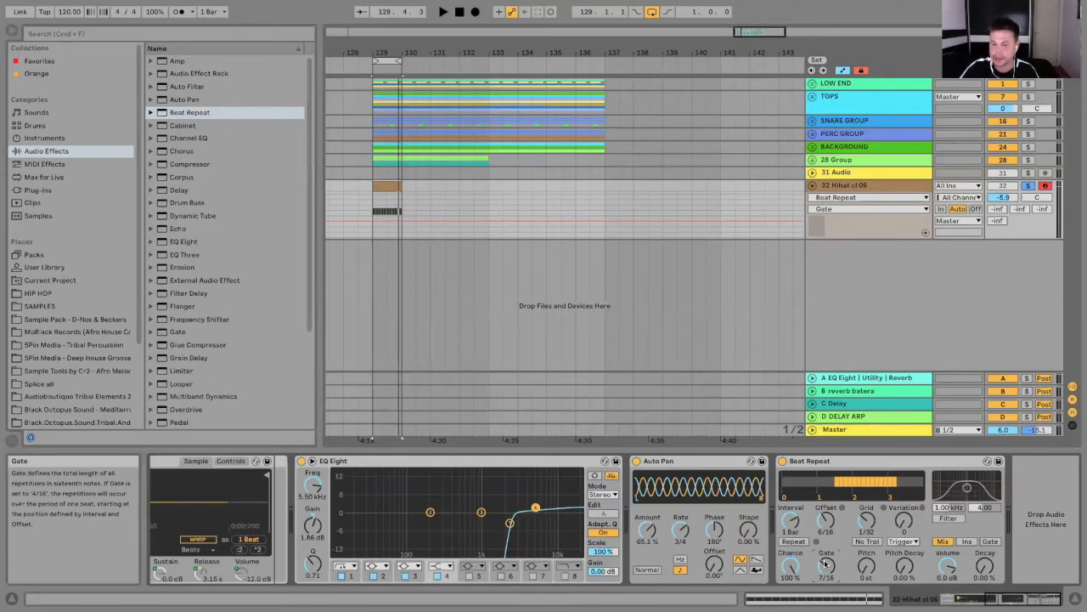
{"action": "left_click", "coordinate": [795, 520]}
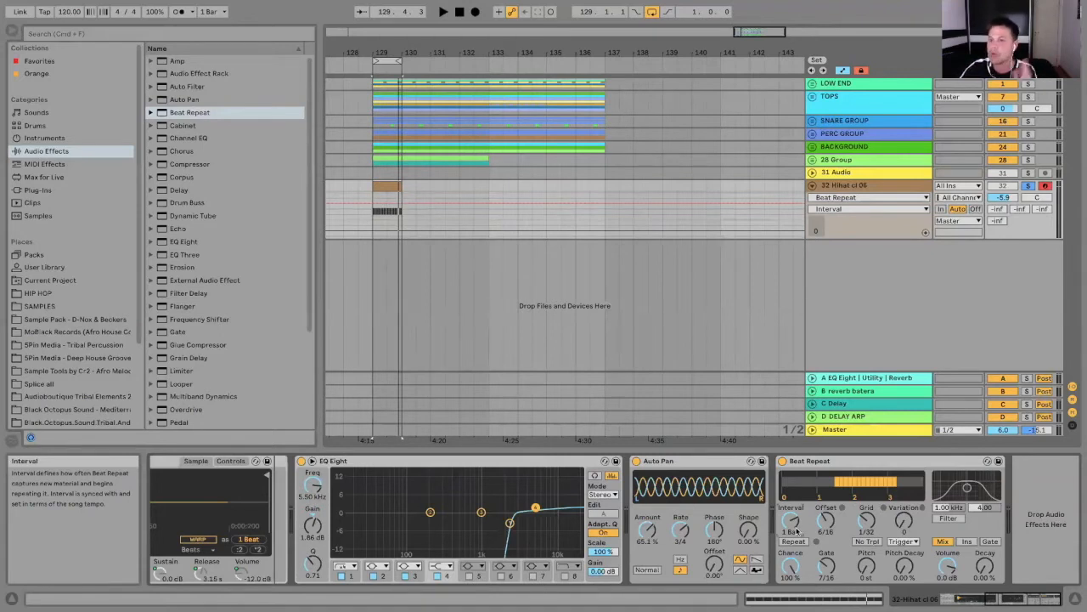
{"action": "left_click", "coordinate": [824, 522]}
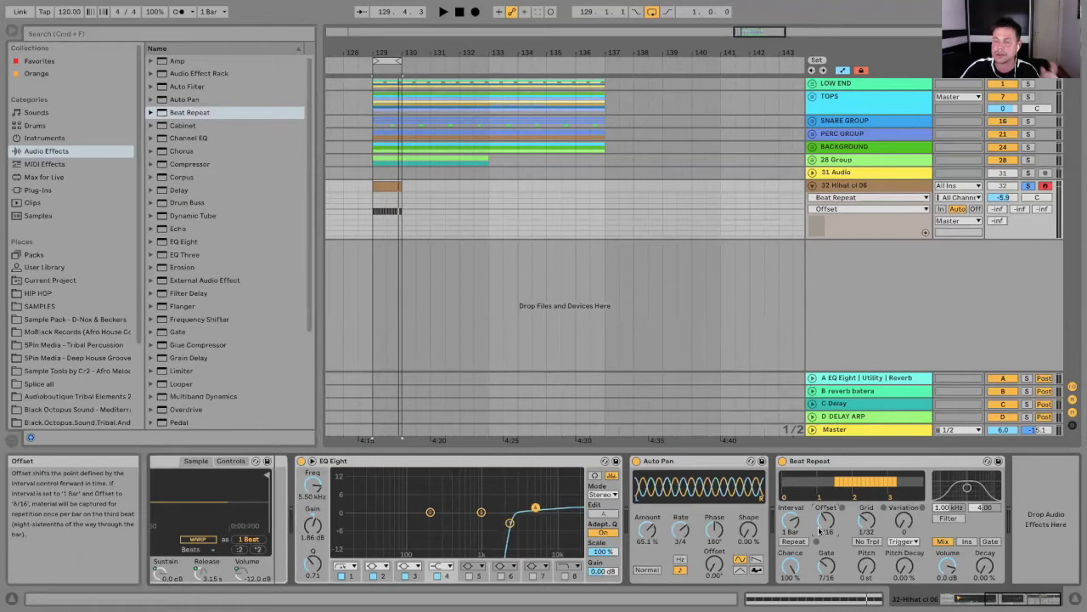
{"action": "left_click", "coordinate": [791, 521]}
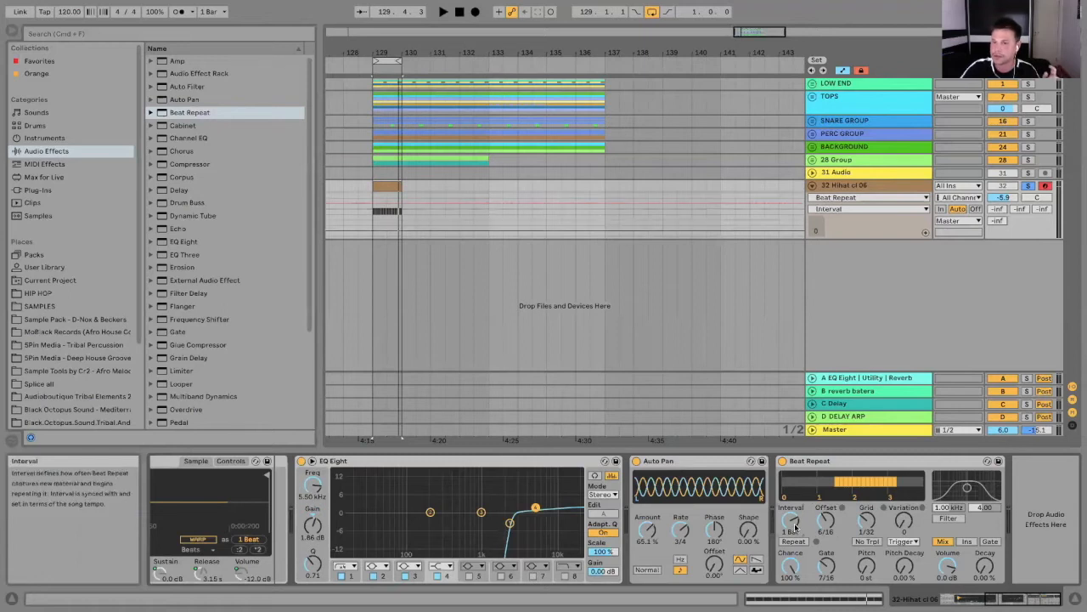
Step: Shorten Beat Repeat's Gate to 2/16 and compare it with the Grid control
{"action": "left_click", "coordinate": [867, 523]}
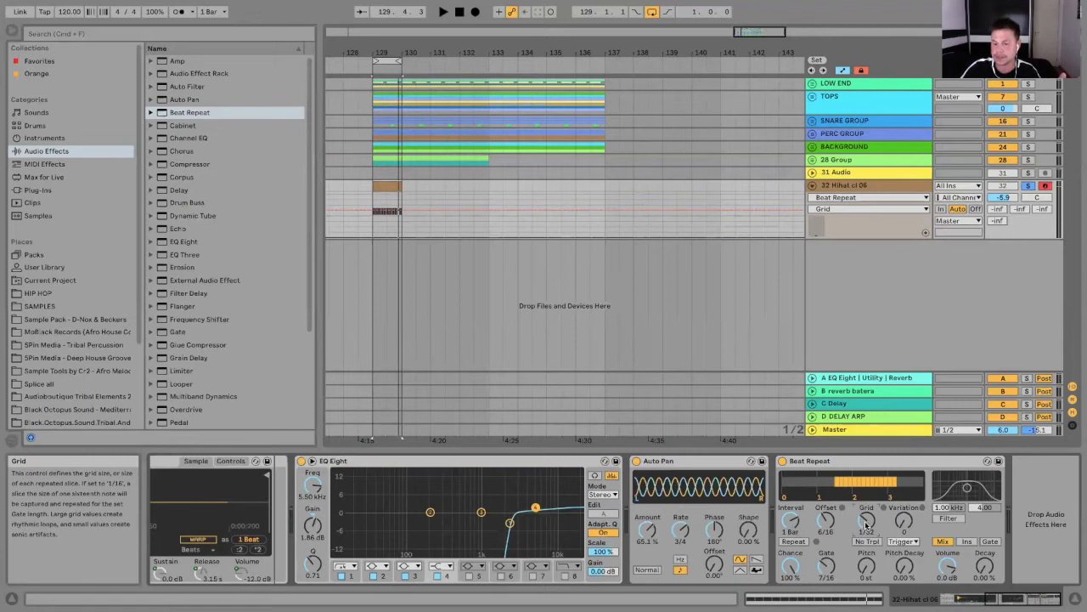
{"action": "left_click", "coordinate": [836, 557]}
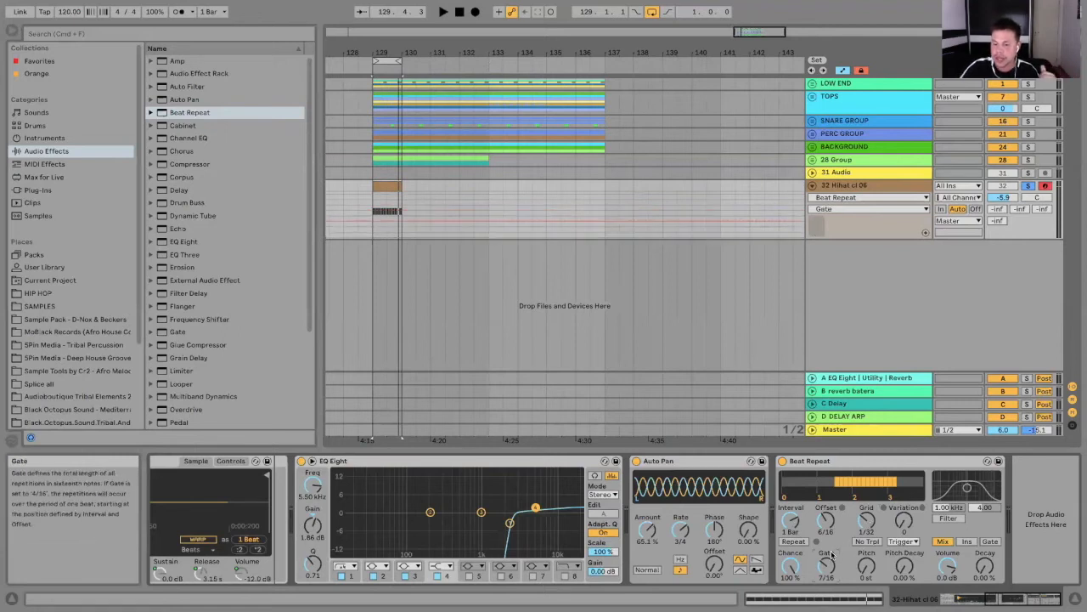
{"action": "left_click_drag", "start_coordinate": [822, 559], "coordinate": [822, 581]}
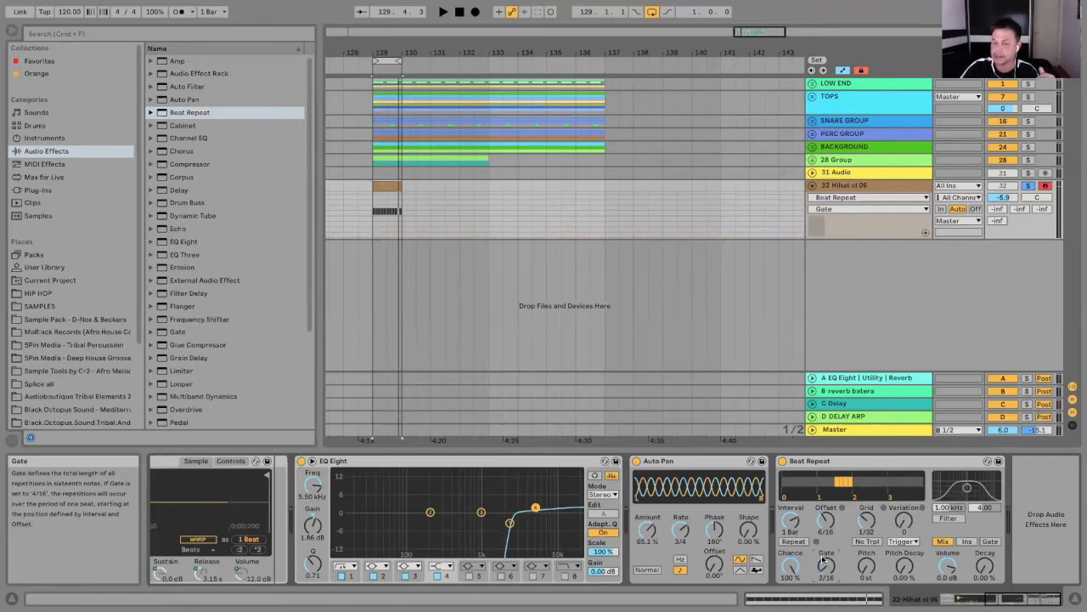
{"action": "left_click", "coordinate": [867, 525]}
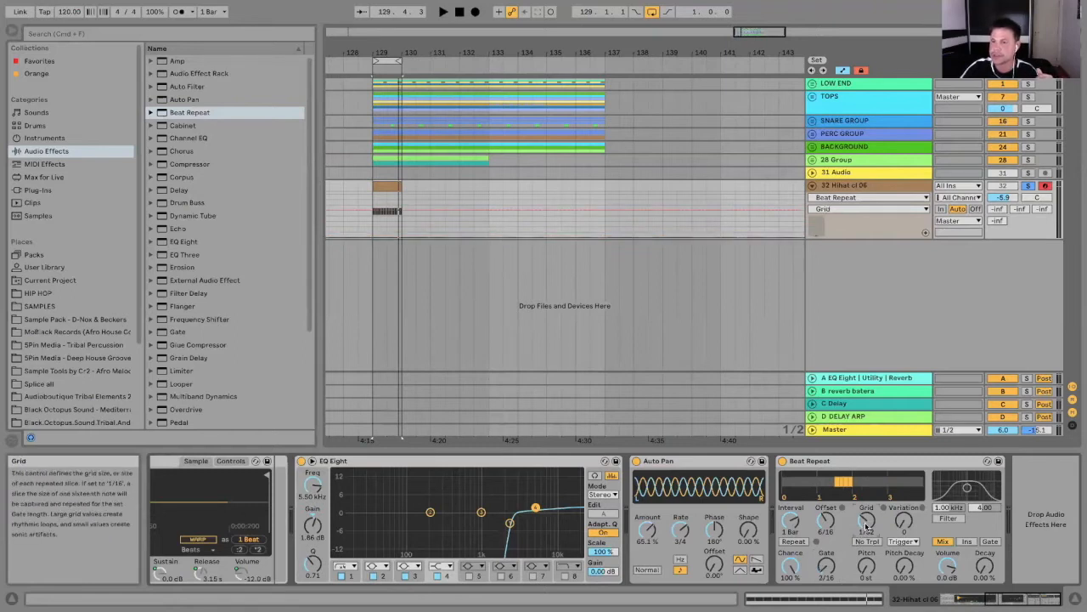
{"action": "left_click", "coordinate": [825, 566]}
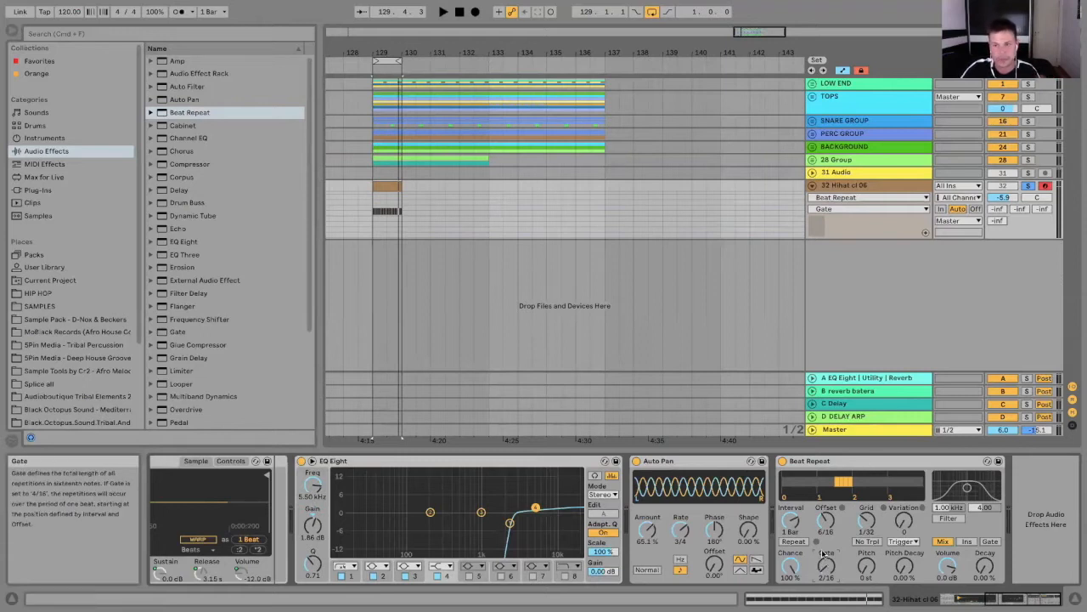
Step: Raise Beat Repeat's volume Decay to 47.6% and review its Interval and Offset controls
{"action": "left_click", "coordinate": [986, 567]}
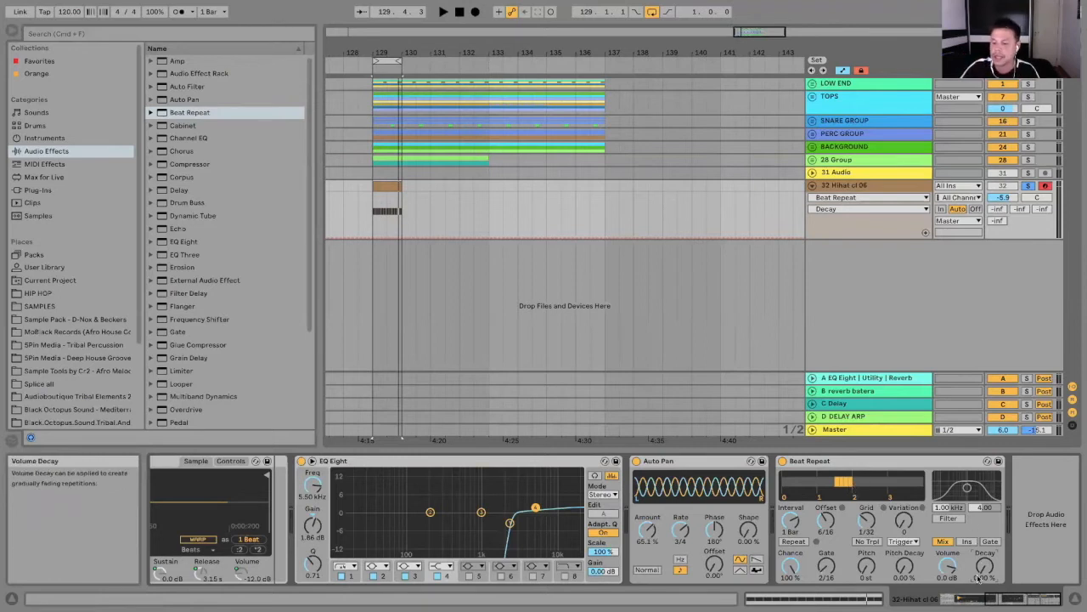
{"action": "left_click_drag", "start_coordinate": [985, 566], "coordinate": [984, 526]}
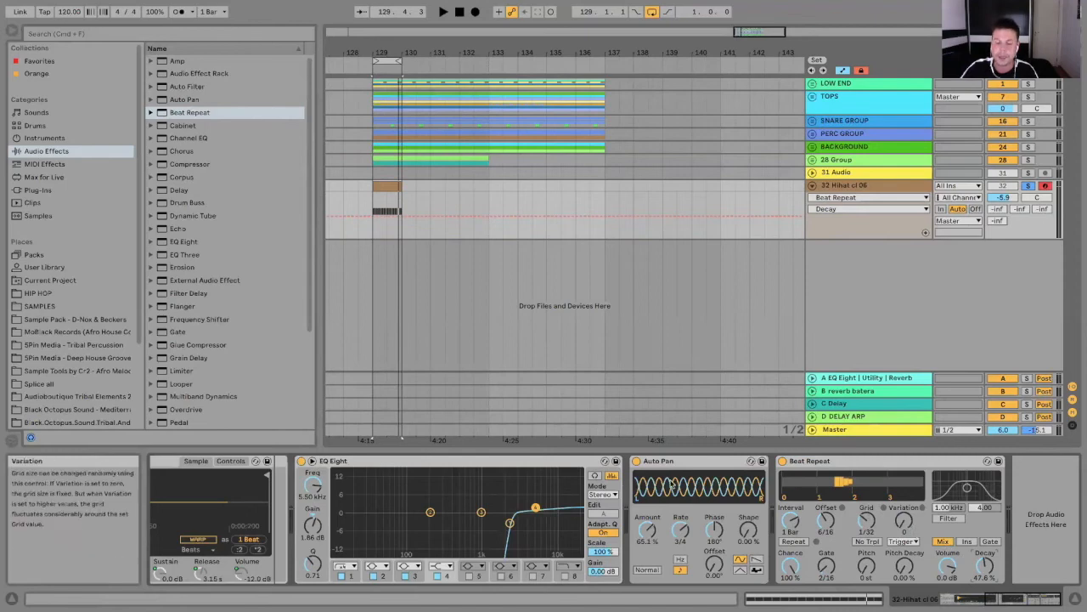
{"action": "left_click", "coordinate": [977, 598]}
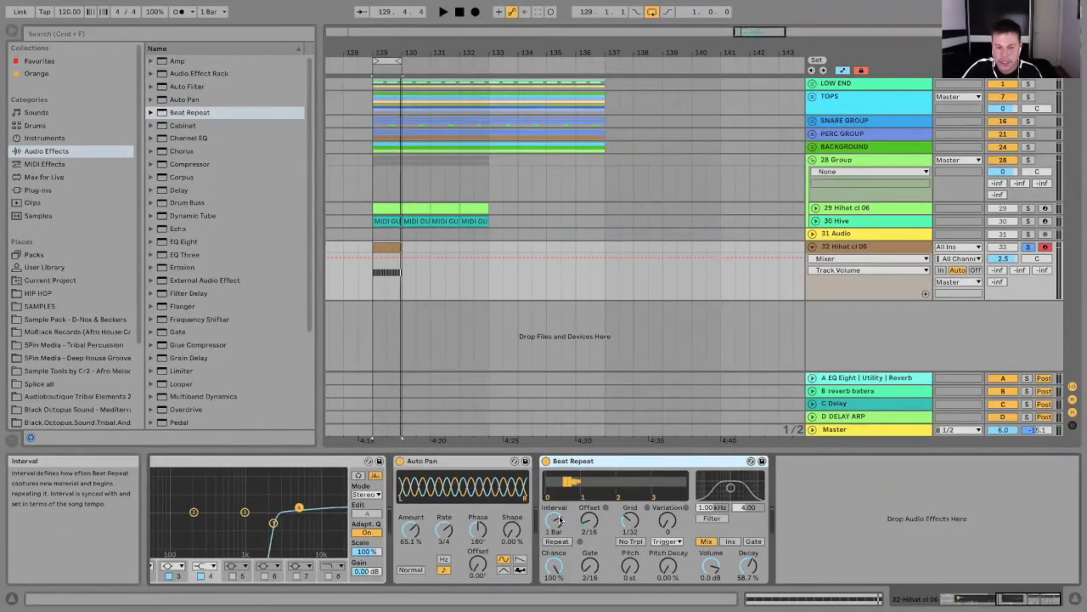
{"action": "left_click", "coordinate": [559, 520]}
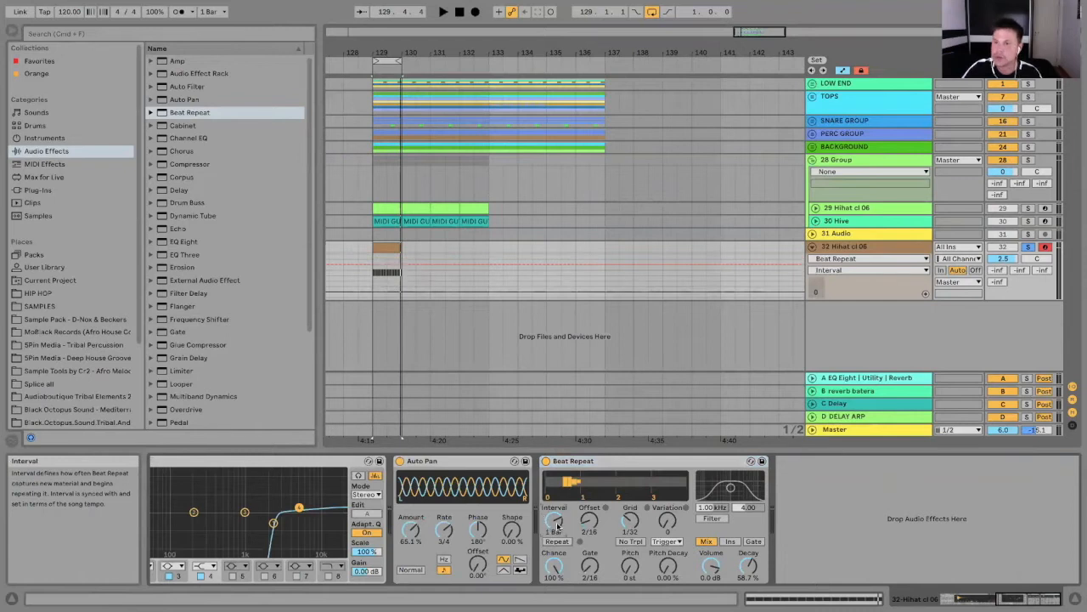
{"action": "left_click", "coordinate": [590, 522]}
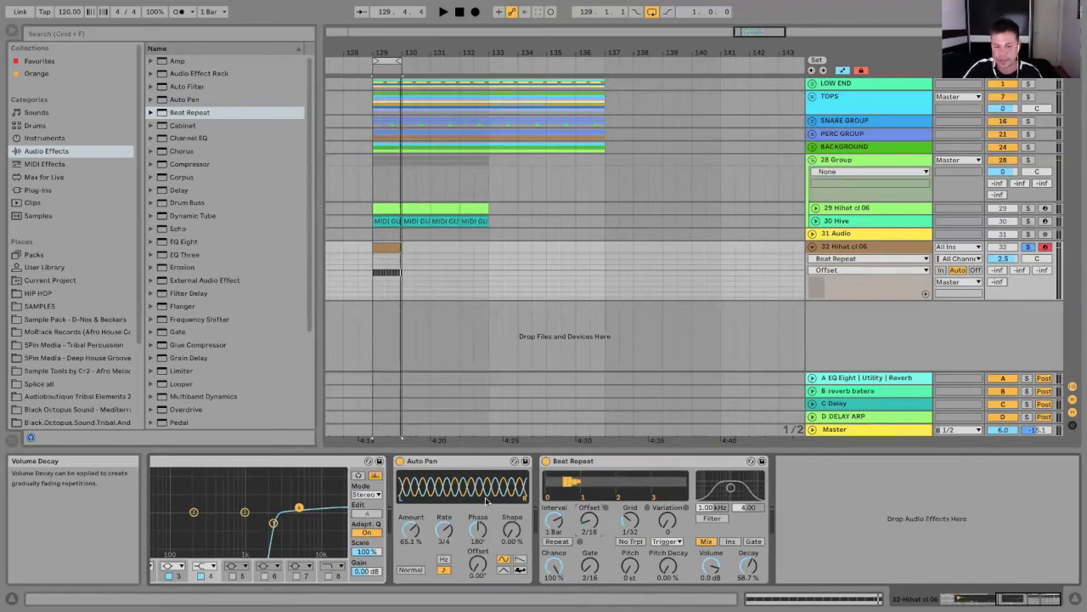
Step: During playback, raise the hi-hat track's volume to 6.0 dB and set Beat Repeat's Decay to 65.9%
{"action": "key", "text": "space"}
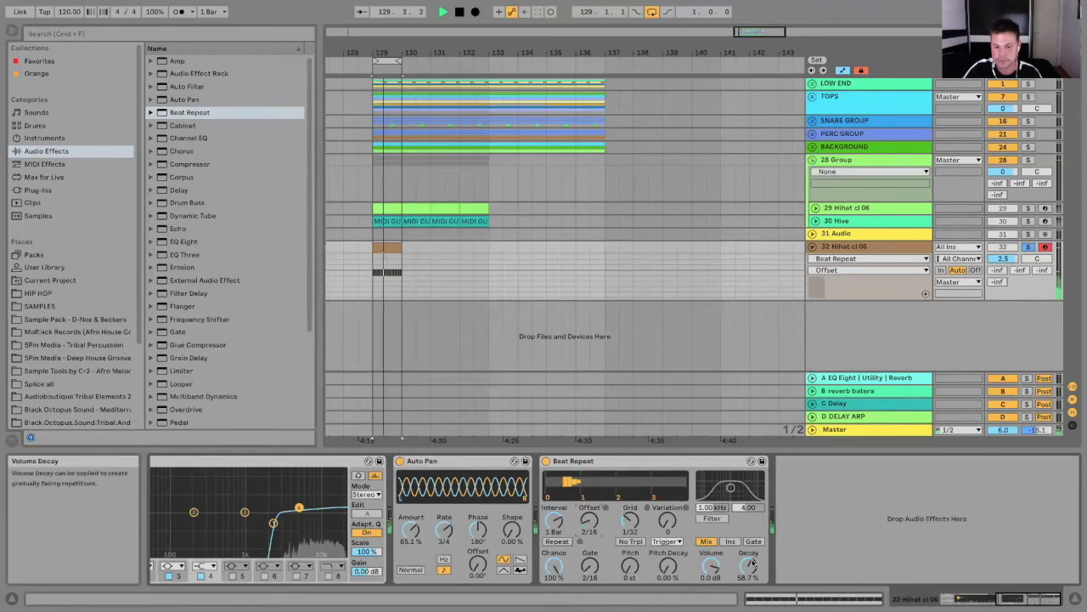
{"action": "left_click_drag", "start_coordinate": [1004, 258], "coordinate": [1003, 240]}
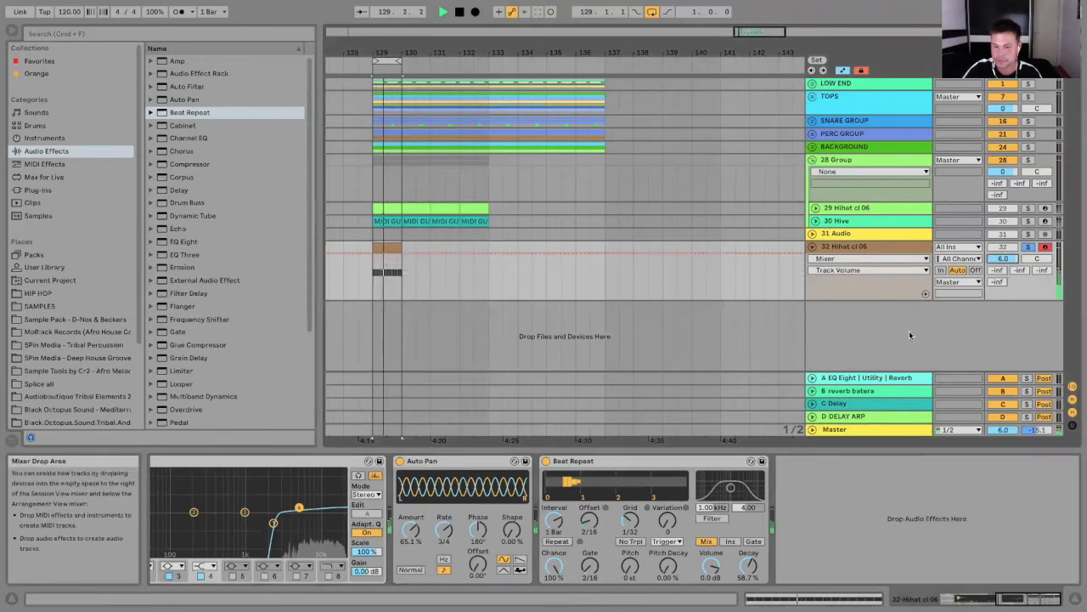
{"action": "left_click_drag", "start_coordinate": [748, 565], "coordinate": [748, 558]}
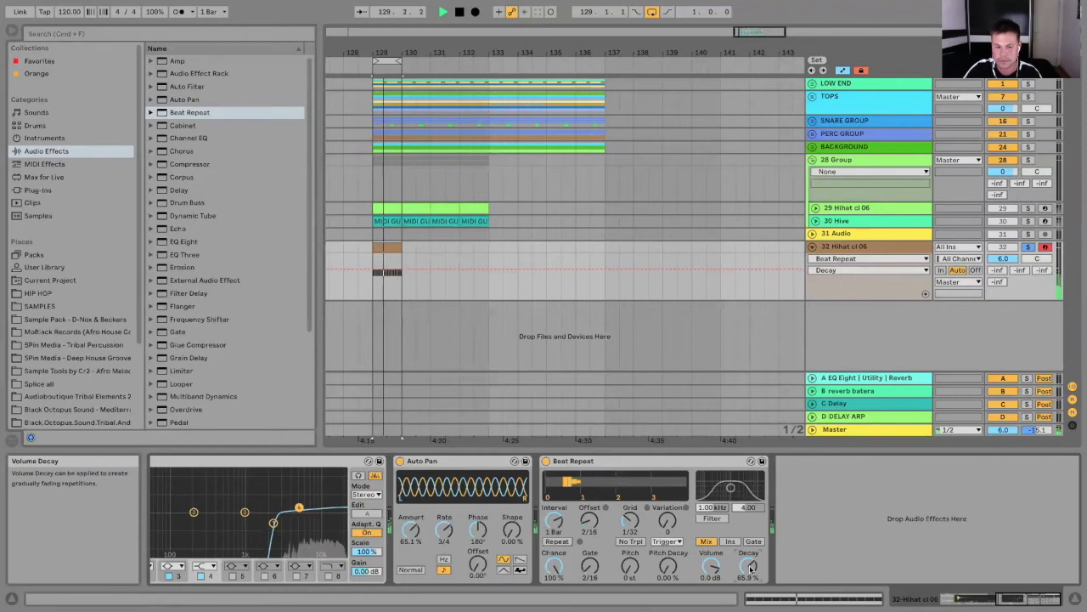
{"action": "key", "text": "space"}
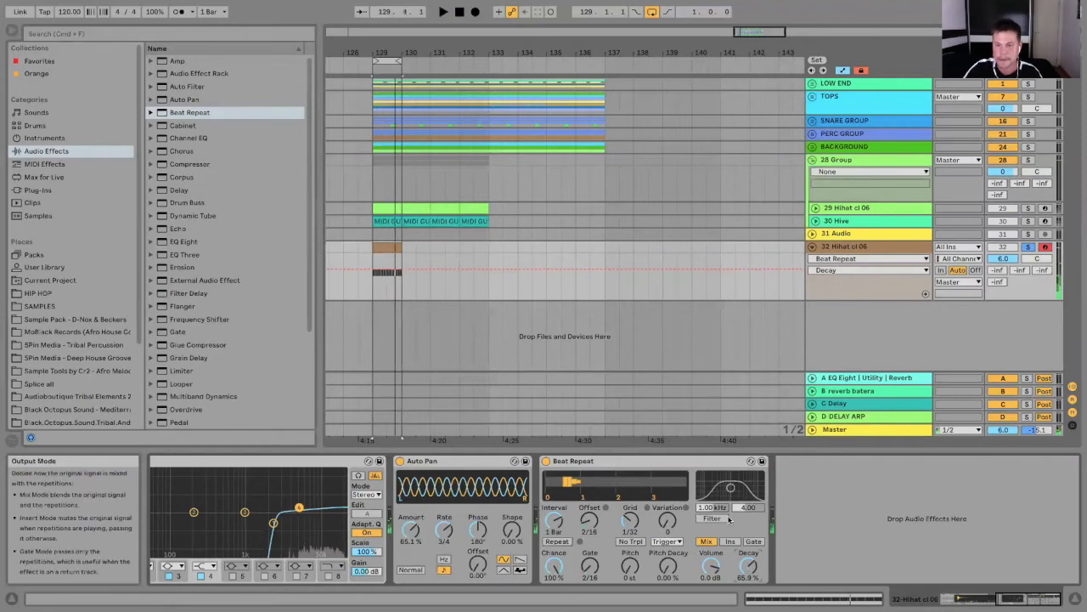
Step: Duplicate Beat Repeat on the hi-hat track and set the copy's Interval to 2 Bars
{"action": "left_click", "coordinate": [837, 247]}
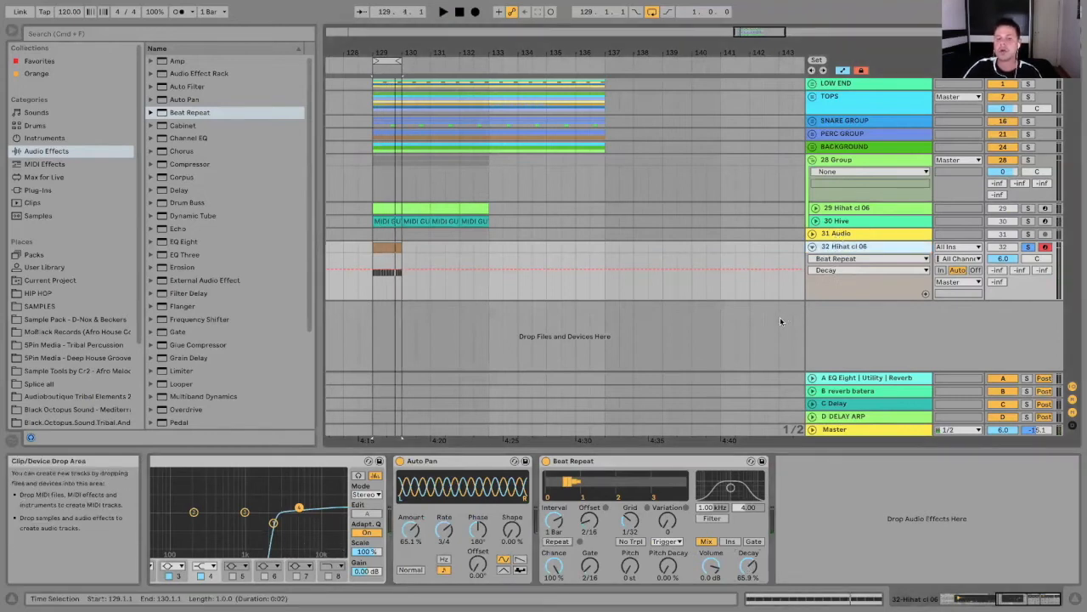
{"action": "left_click", "coordinate": [645, 458]}
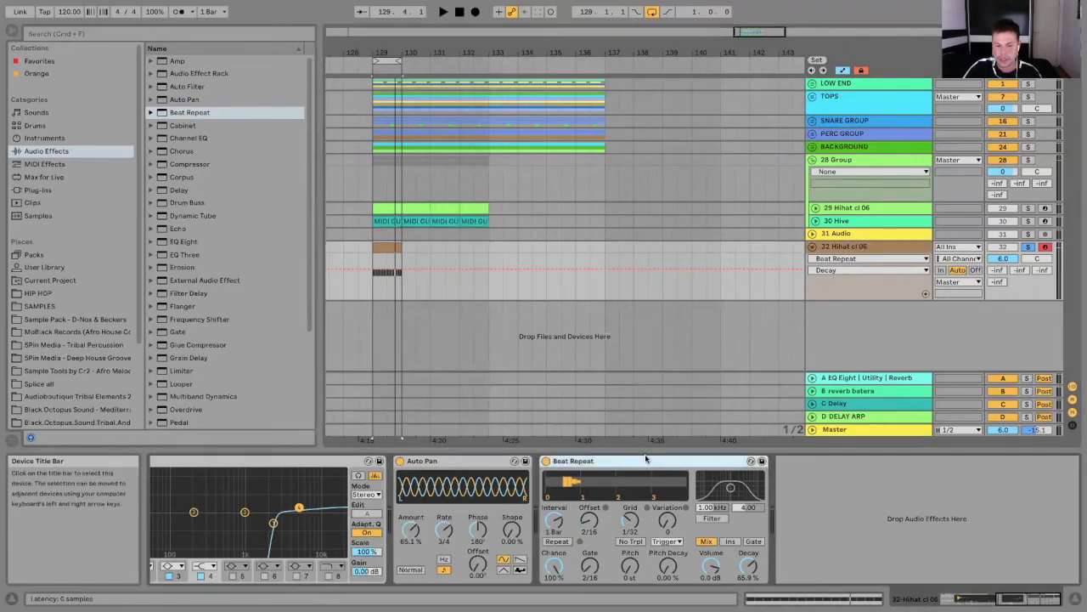
{"action": "key", "text": "super+d"}
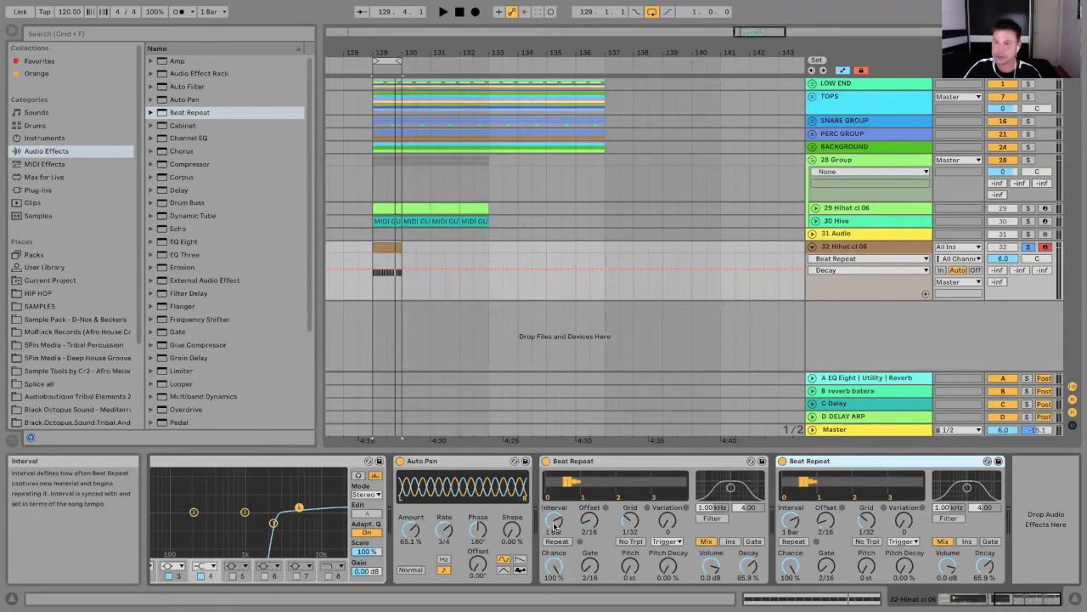
{"action": "left_click_drag", "start_coordinate": [789, 521], "coordinate": [789, 515]}
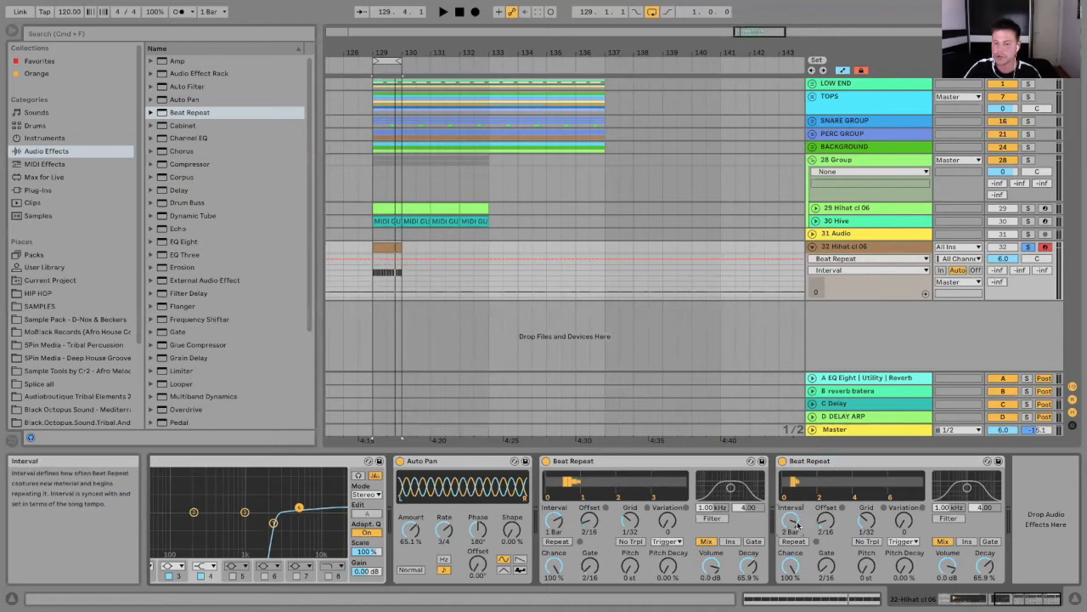
Step: Duplicate the one-bar hi-hat clip three times and extend the loop to four bars, from bar 129 to 133
{"action": "left_click", "coordinate": [392, 246]}
{"action": "key", "text": "super+d"}
{"action": "key", "text": "super+d"}
{"action": "key", "text": "super+d"}
{"action": "left_click_drag", "start_coordinate": [399, 61], "coordinate": [488, 61]}
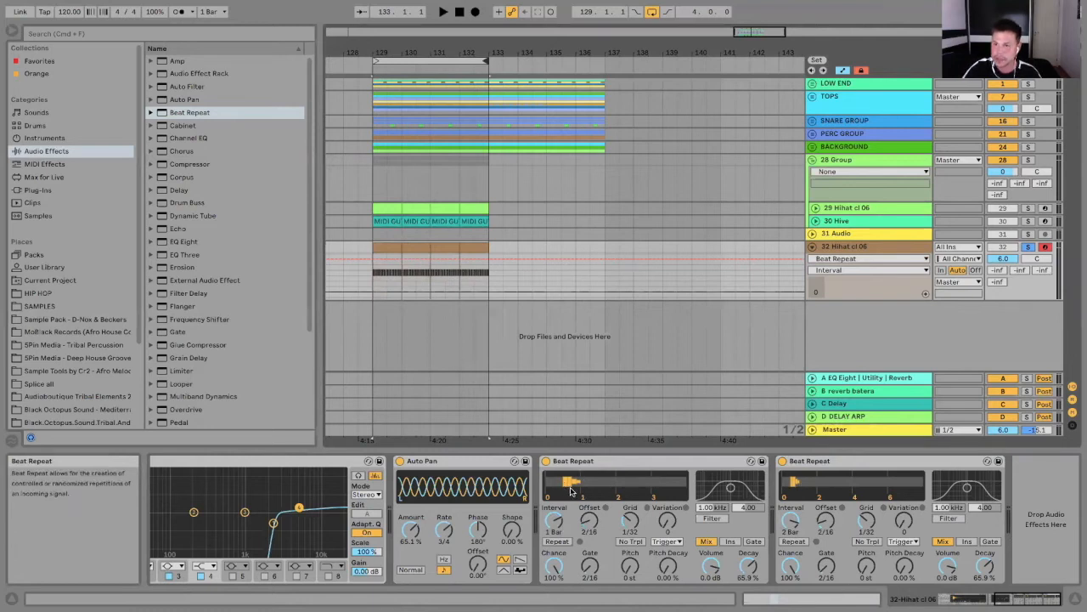
Step: Set the second Beat Repeat's Offset to 15/16 and audition the four-bar loop
{"action": "left_click_drag", "start_coordinate": [826, 520], "coordinate": [826, 497]}
{"action": "key", "text": "space"}
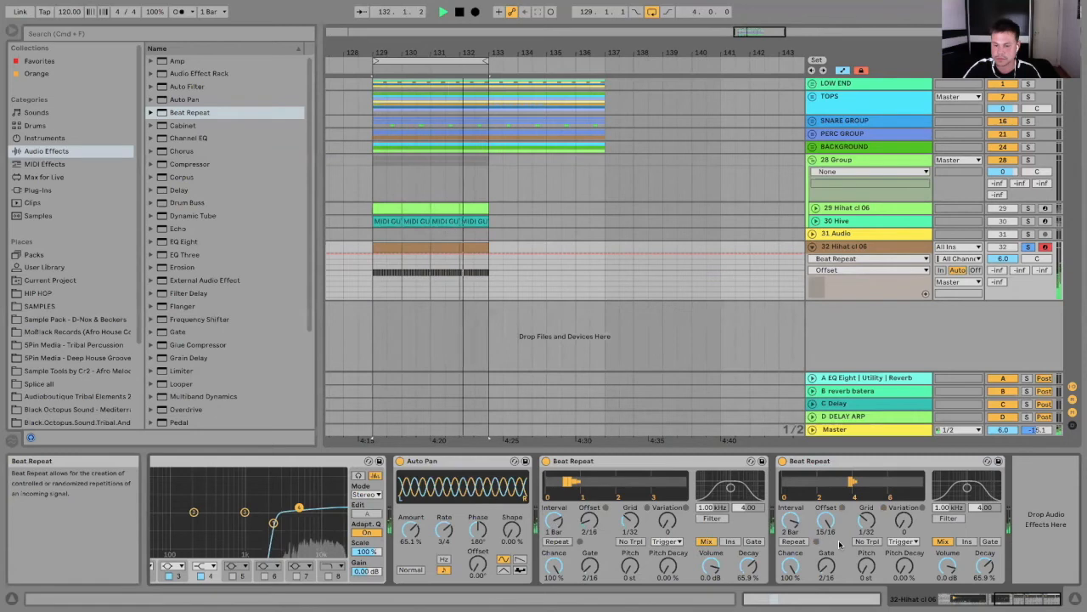
{"action": "key", "text": "space"}
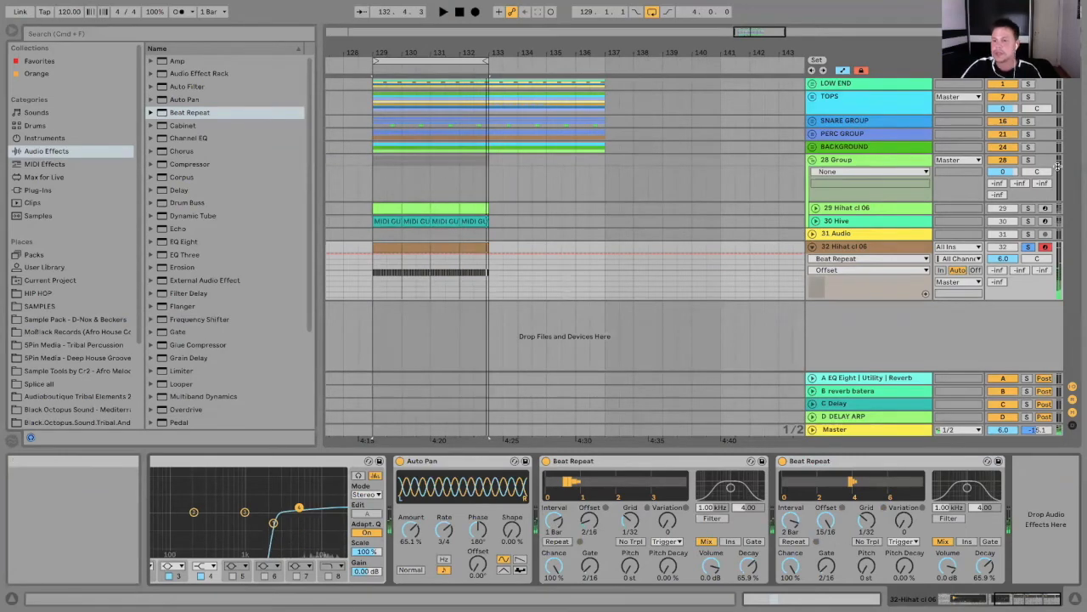
Step: Play the full mix with the hi-hat track unsoloed and the 28 Group muted, and fold the hi-hat track
{"action": "left_click", "coordinate": [1028, 247]}
{"action": "left_click", "coordinate": [1003, 160]}
{"action": "key", "text": "space"}
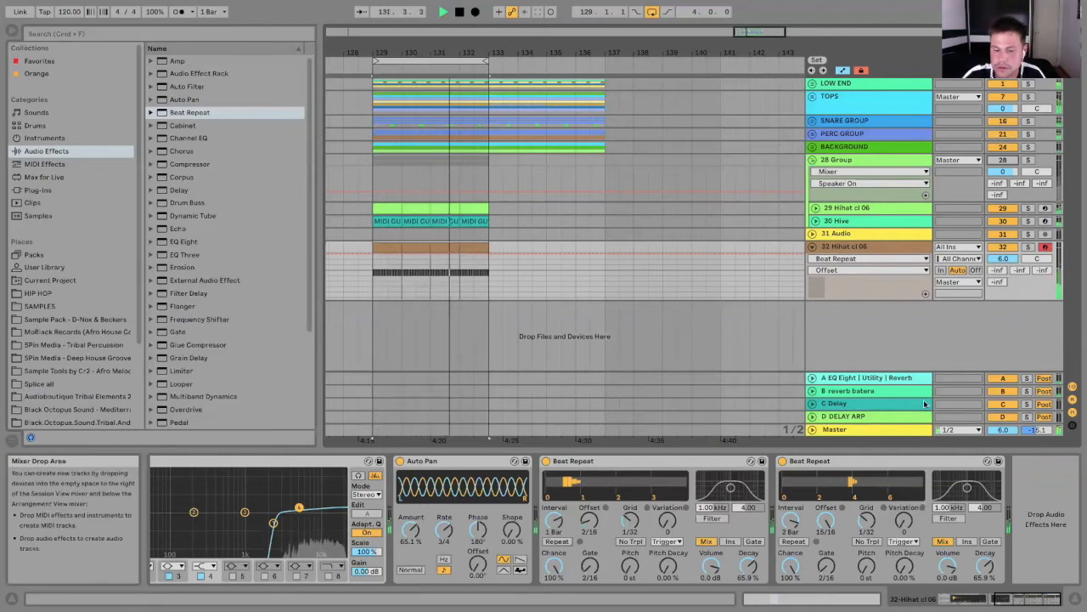
{"action": "key", "text": "space"}
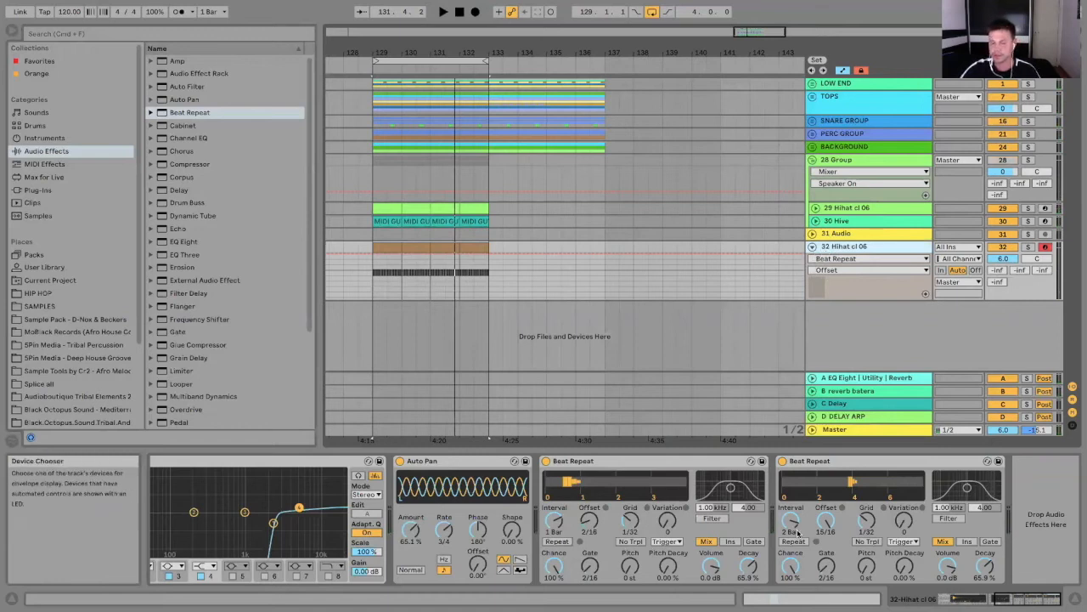
{"action": "left_click", "coordinate": [813, 247]}
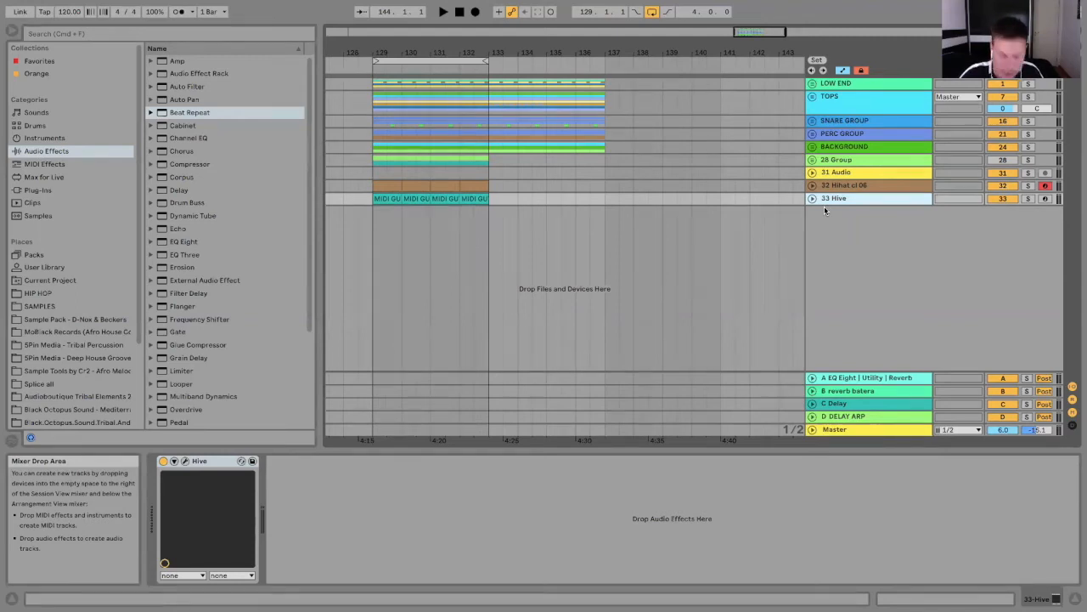
Step: Add an empty MIDI track below the Hive track and select bar 129 on it
{"action": "key", "text": "super+shift+t"}
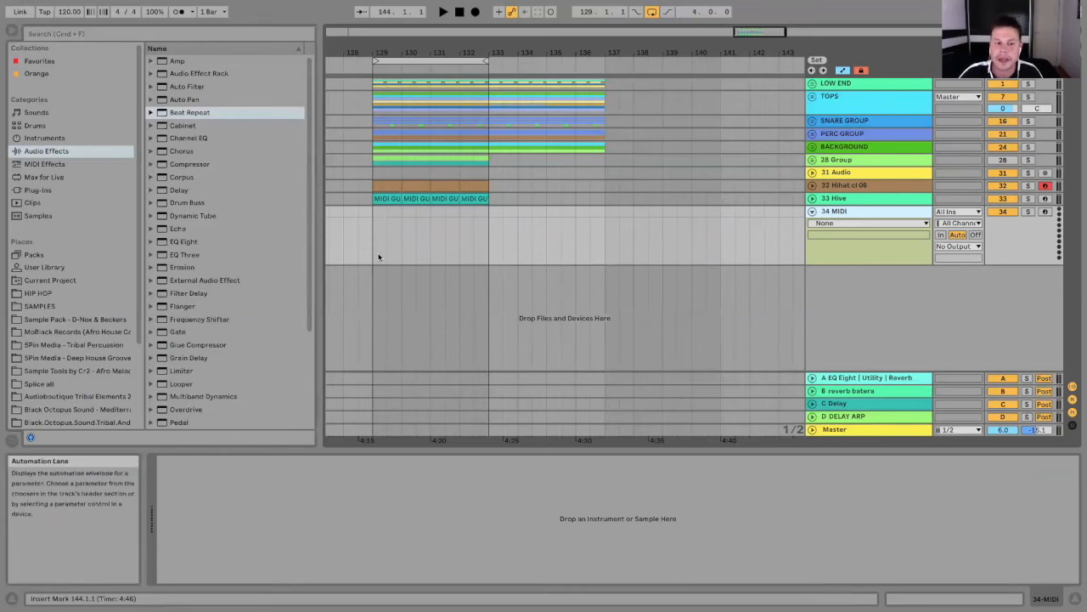
{"action": "left_click", "coordinate": [386, 201]}
{"action": "left_click", "coordinate": [385, 200]}
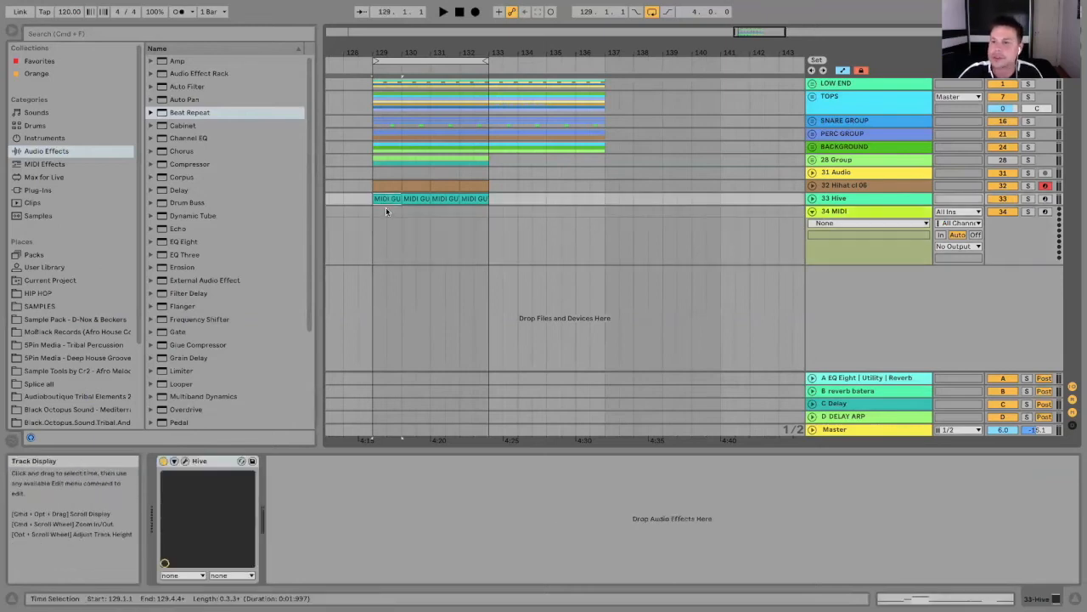
{"action": "left_click_drag", "start_coordinate": [377, 218], "coordinate": [397, 211]}
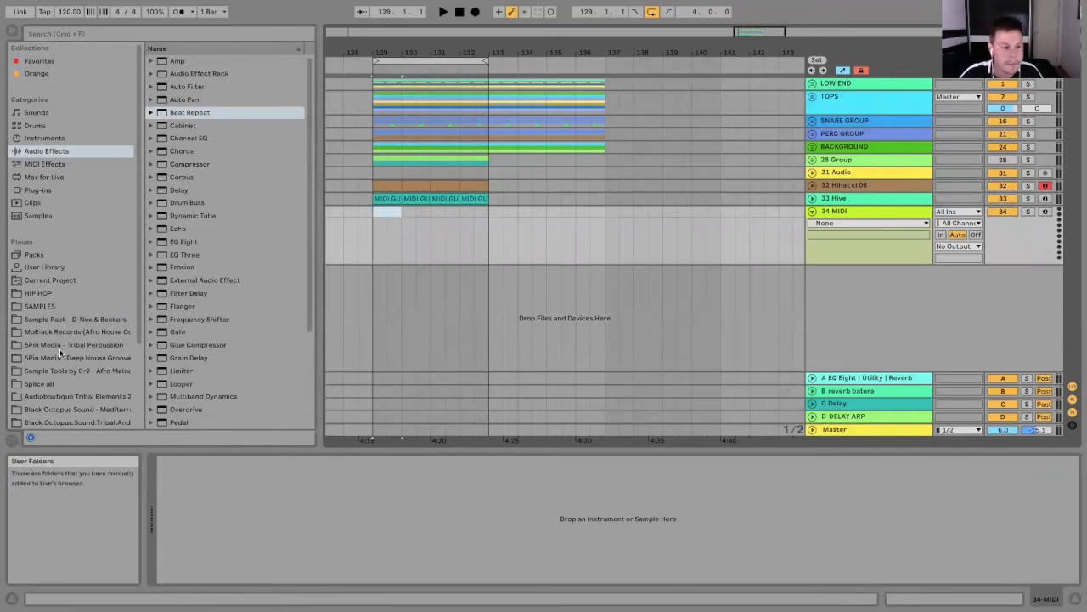
Step: Place the Guy Gerber bass loop on a new audio track, trim it to bar 129, and convert its drums to a new MIDI track
{"action": "left_click_drag", "start_coordinate": [259, 254], "coordinate": [373, 286]}
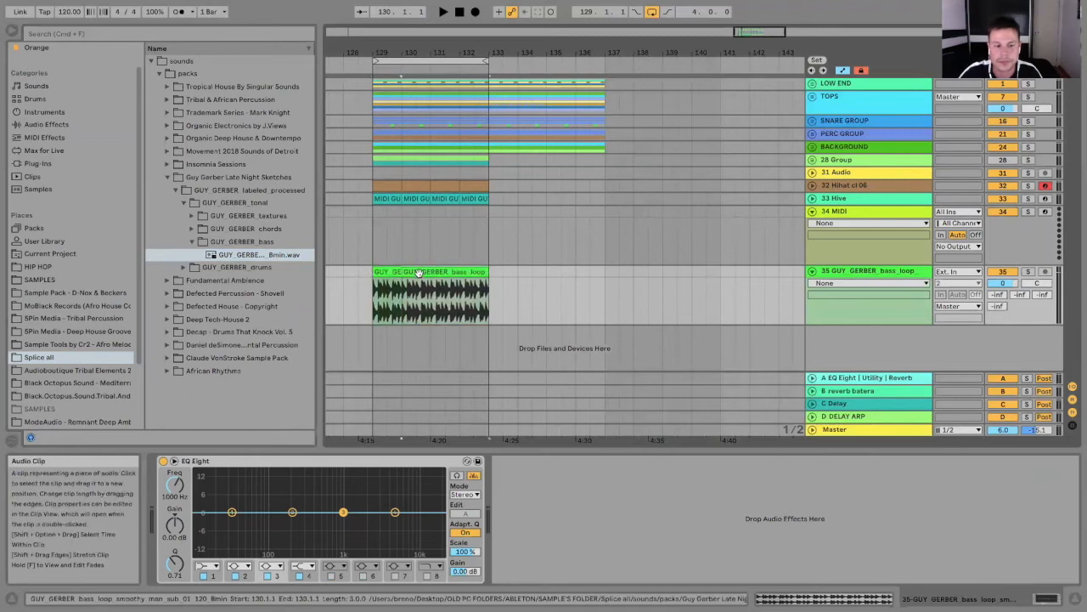
{"action": "key", "text": "super+shift+j"}
{"action": "right_click", "coordinate": [382, 270]}
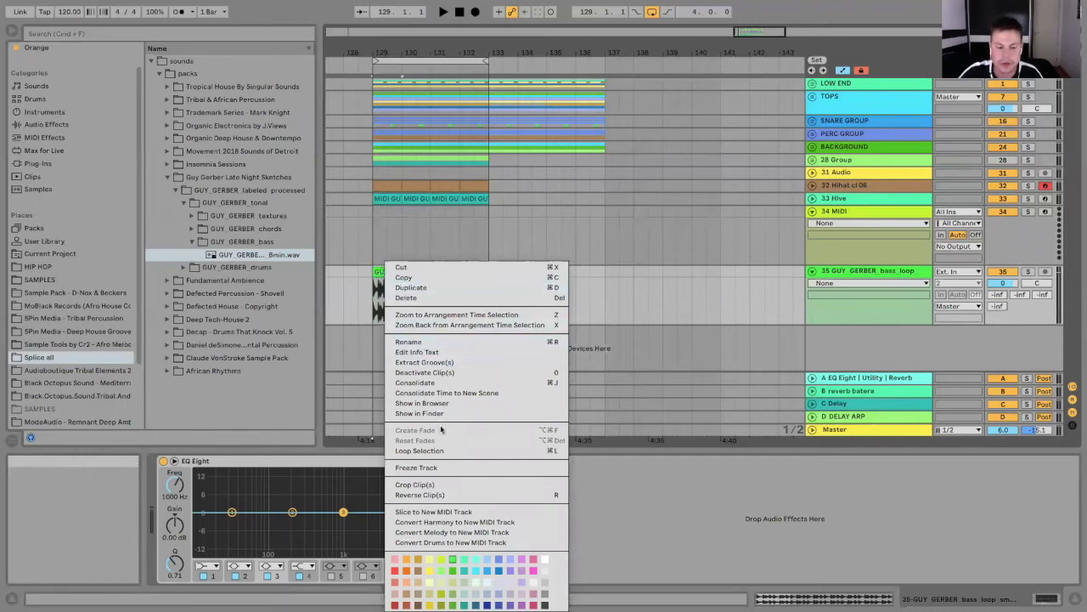
{"action": "left_click", "coordinate": [441, 542]}
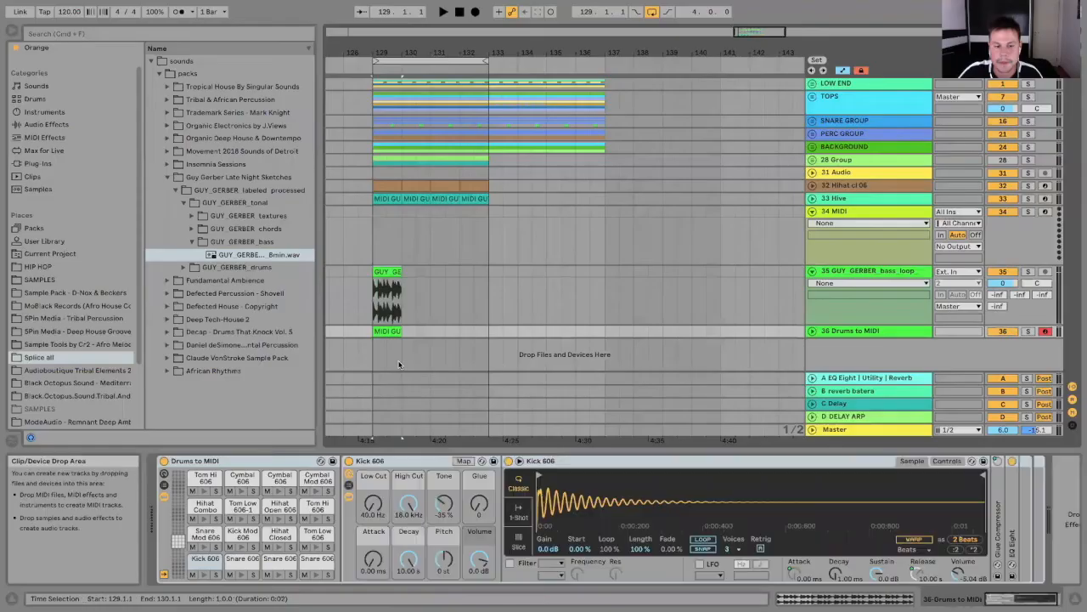
Step: Compare the converted MIDI notes with the bass loop's waveform and delete the Drums to MIDI device from the new track
{"action": "left_click", "coordinate": [890, 337]}
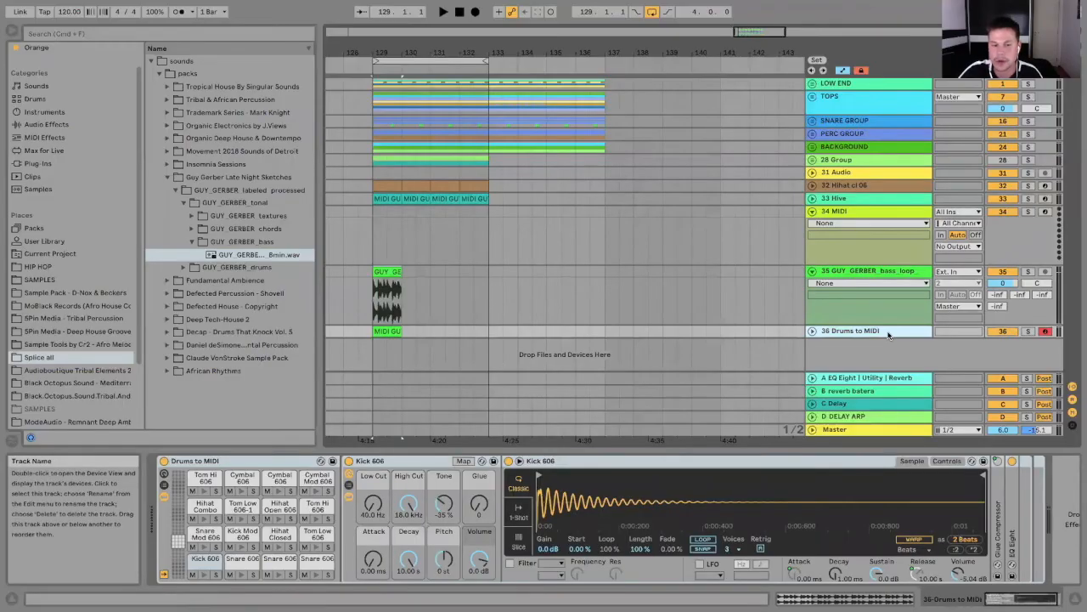
{"action": "double_click", "coordinate": [385, 331]}
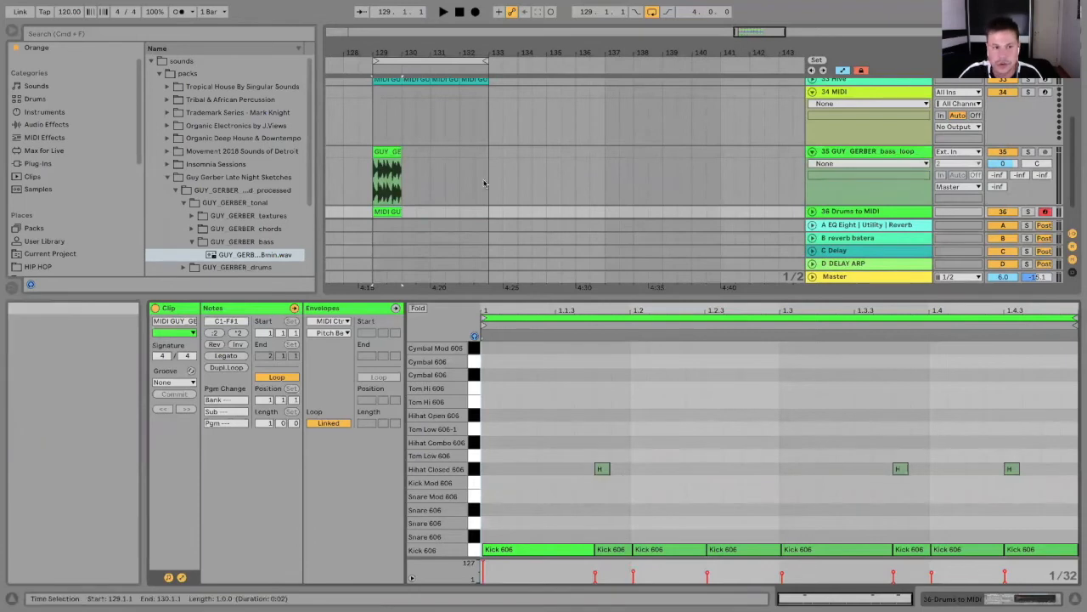
{"action": "left_click", "coordinate": [387, 177]}
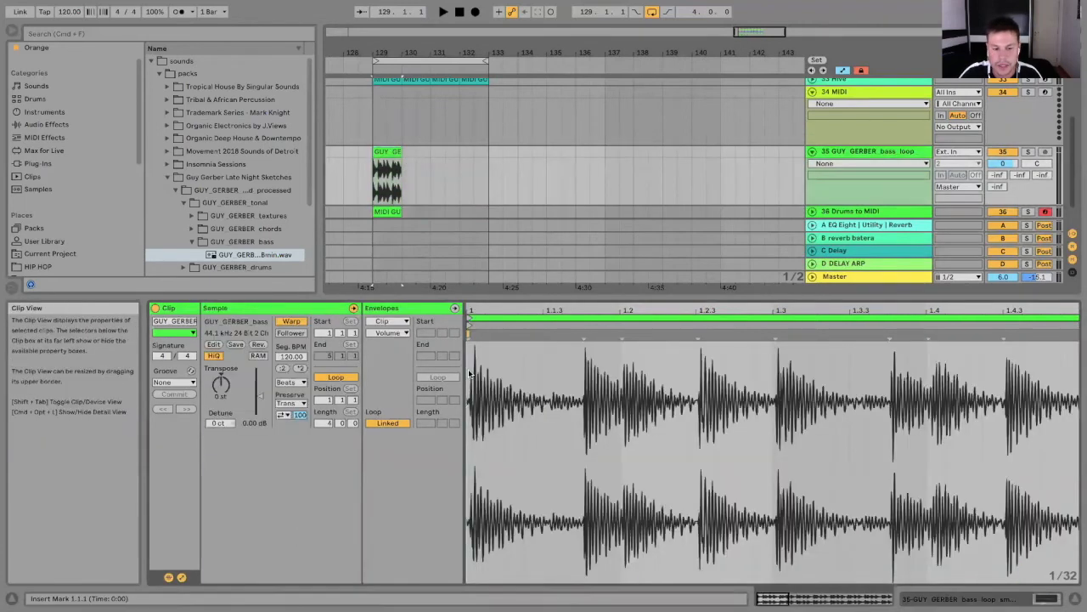
{"action": "left_click", "coordinate": [963, 598]}
{"action": "left_click", "coordinate": [872, 334]}
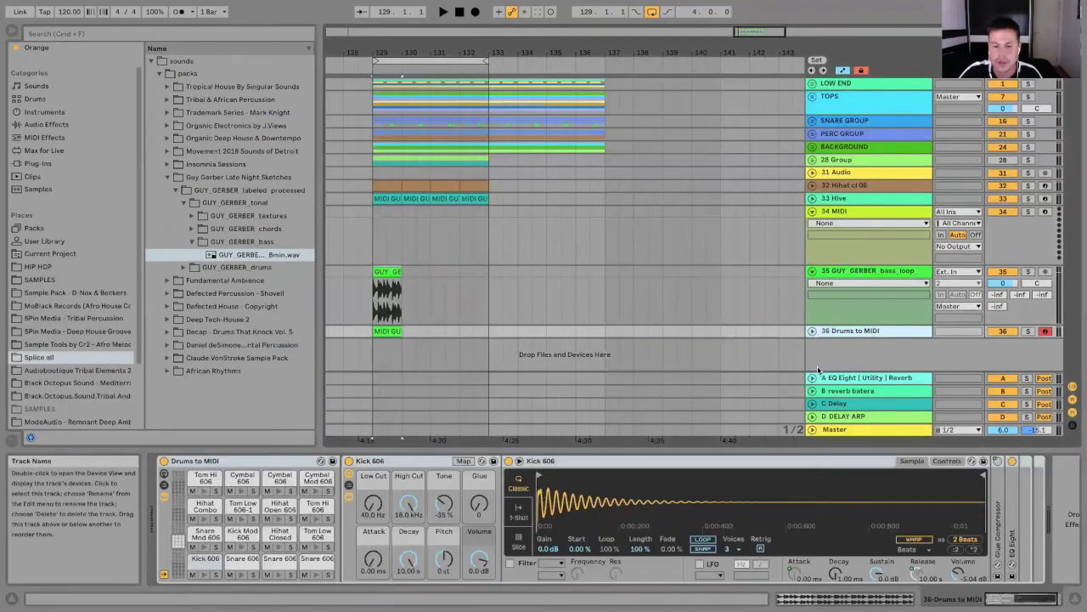
{"action": "left_click", "coordinate": [250, 467]}
{"action": "key", "text": "Delete"}
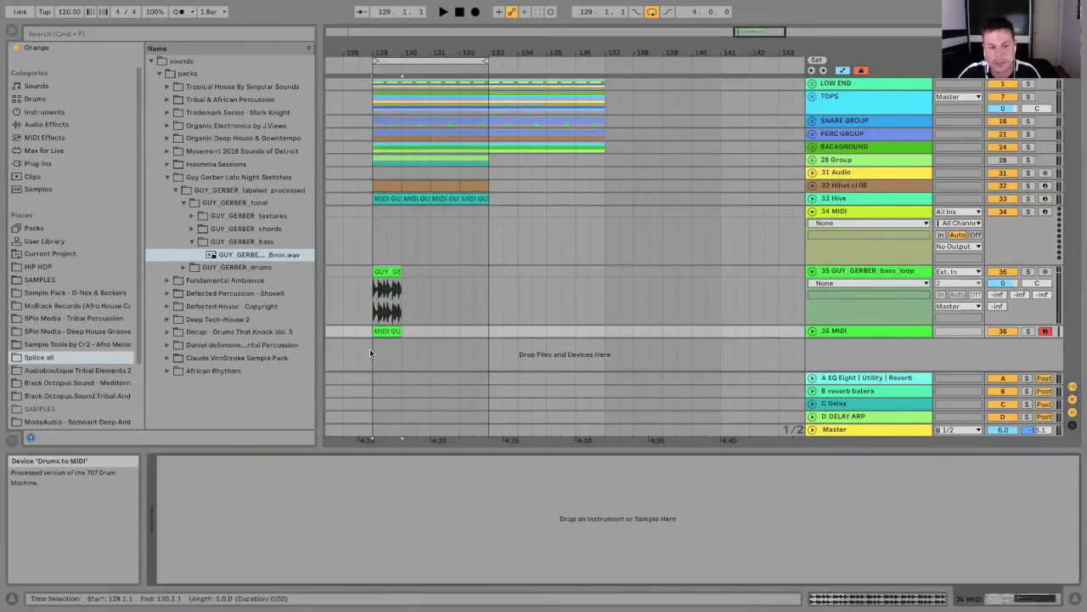
Step: Fold the note rows of the converted MIDI clip and delete all F#1 notes
{"action": "double_click", "coordinate": [388, 331]}
{"action": "left_click", "coordinate": [417, 308]}
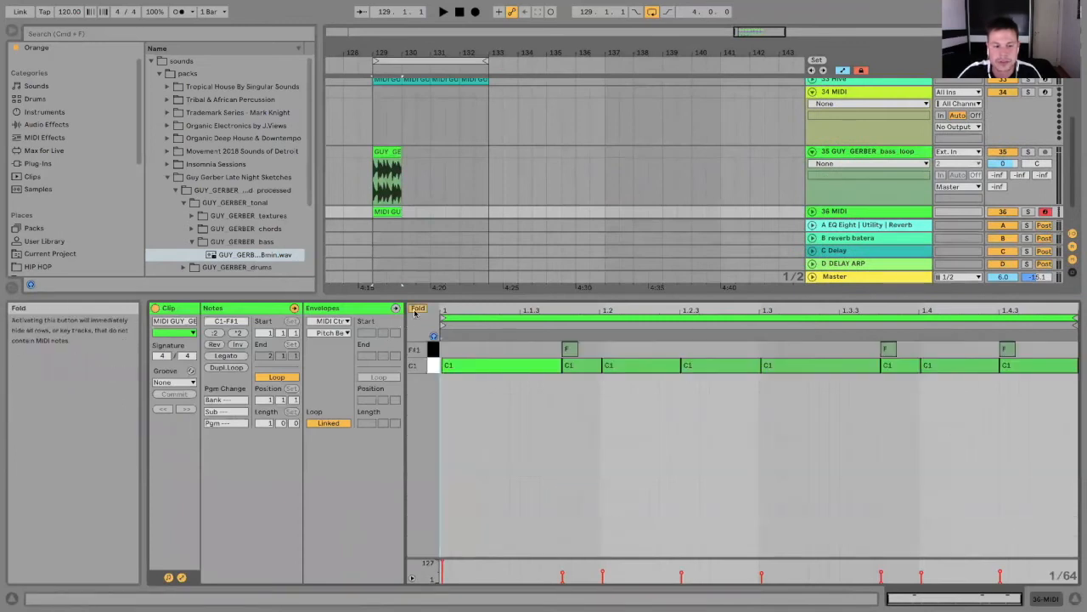
{"action": "left_click", "coordinate": [437, 349]}
{"action": "key", "text": "Delete"}
Step: Quantize all C1 notes of the clip to 1/16, adjusting note starts by 100%
{"action": "left_click_drag", "start_coordinate": [477, 434], "coordinate": [1067, 321]}
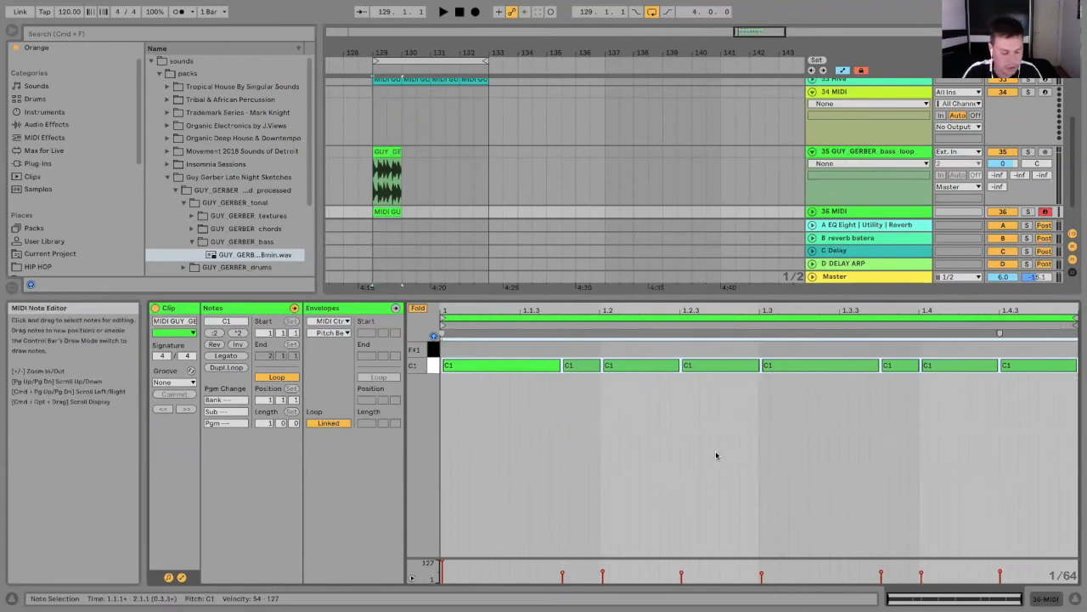
{"action": "key", "text": "super+shift+u"}
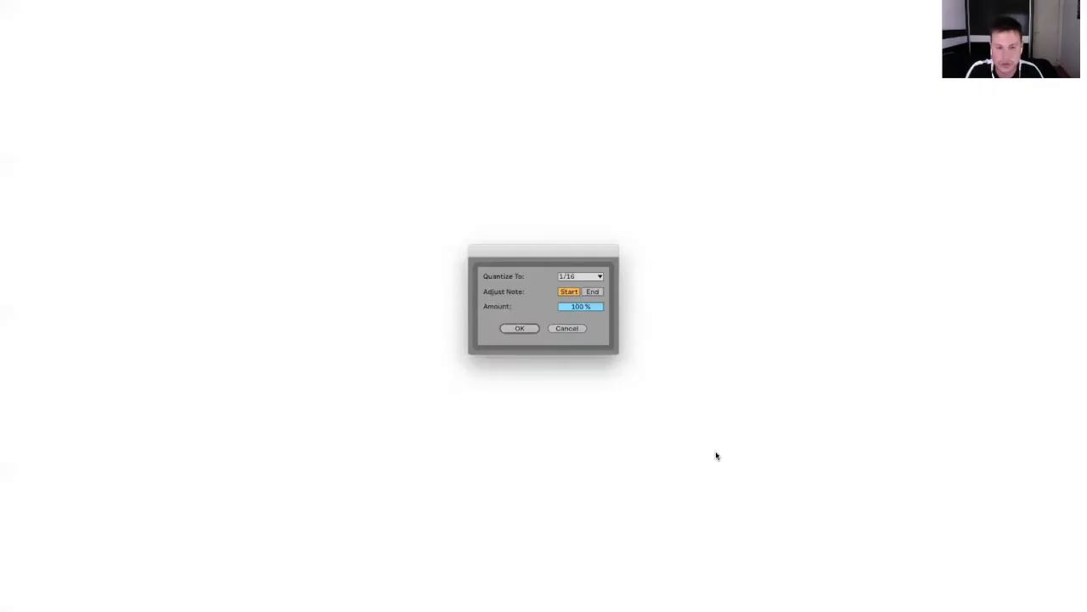
{"action": "left_click", "coordinate": [529, 329]}
{"action": "left_click", "coordinate": [554, 507]}
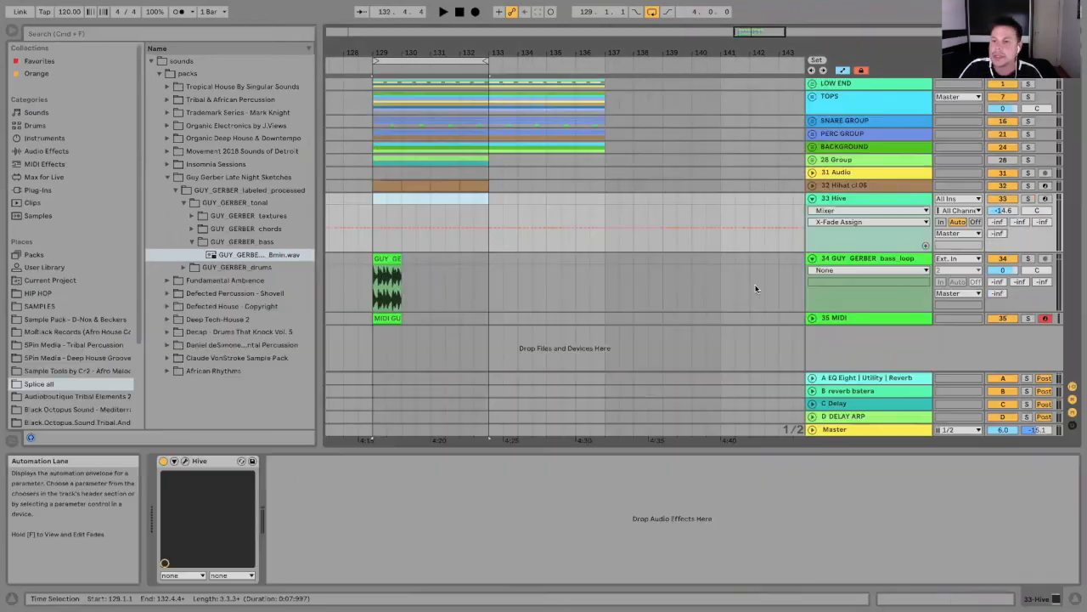
Step: Replace the old Hive clips with the converted bass MIDI clip at bar 129 and solo the Hive track
{"action": "left_click", "coordinate": [385, 318]}
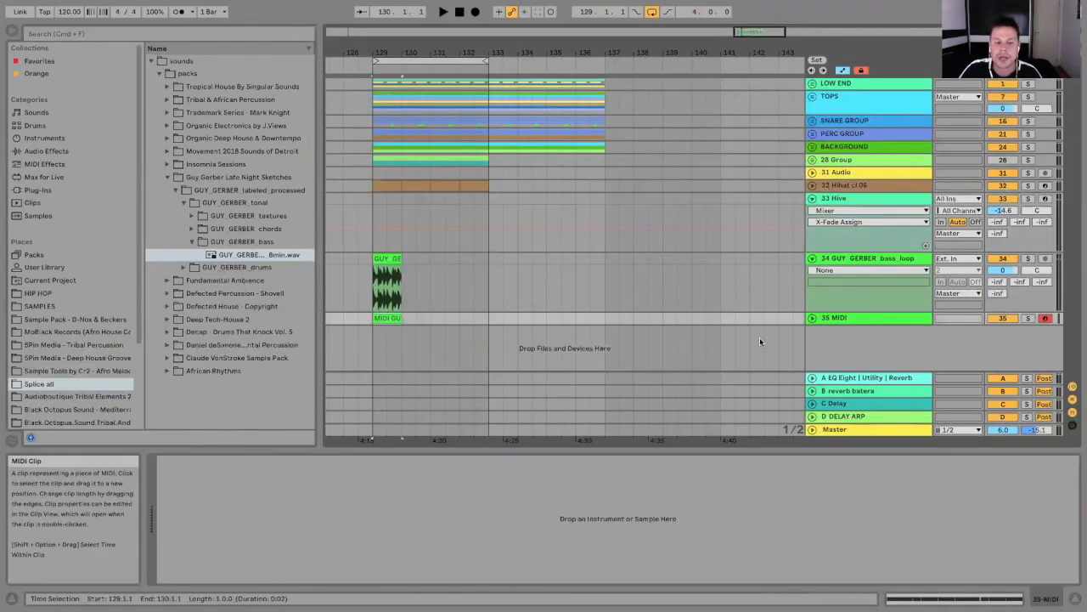
{"action": "left_click", "coordinate": [812, 318]}
{"action": "double_click", "coordinate": [387, 319]}
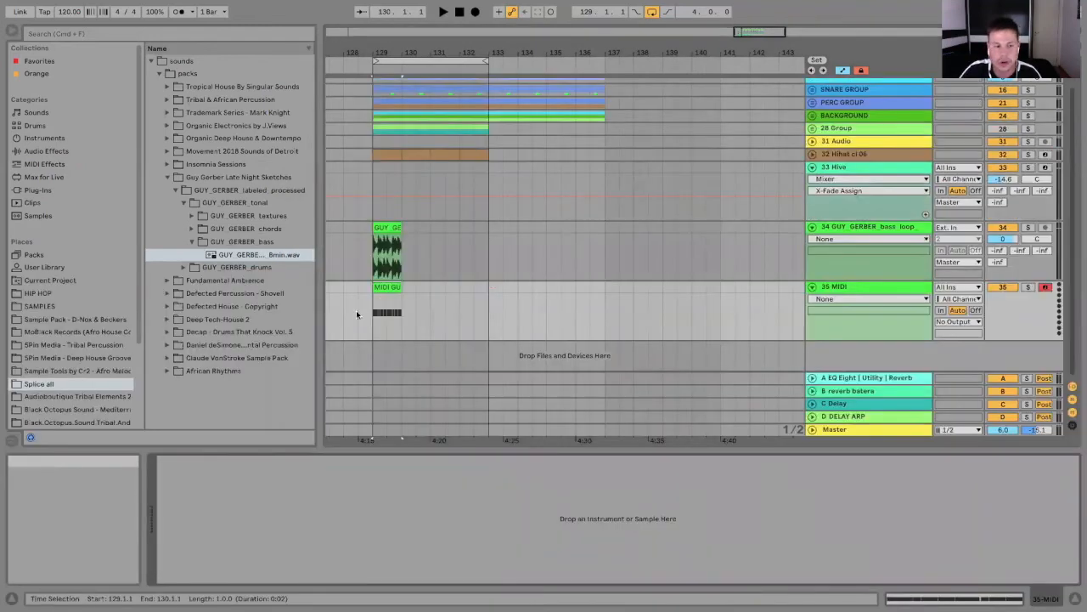
{"action": "left_click_drag", "start_coordinate": [387, 313], "coordinate": [389, 188]}
{"action": "left_click", "coordinate": [857, 167]}
{"action": "left_click", "coordinate": [1028, 167]}
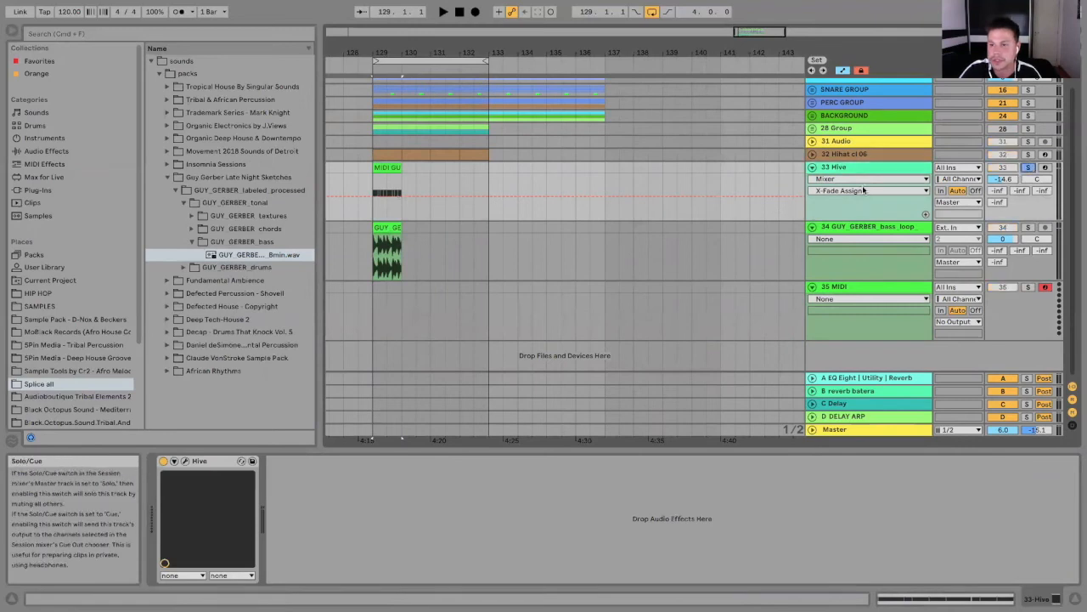
Step: Transpose all notes of the Hive clip to D2 and audition the pattern
{"action": "double_click", "coordinate": [379, 166]}
{"action": "left_click_drag", "start_coordinate": [425, 490], "coordinate": [1078, 342]}
{"action": "left_click", "coordinate": [434, 511]}
{"action": "left_click", "coordinate": [460, 403]}
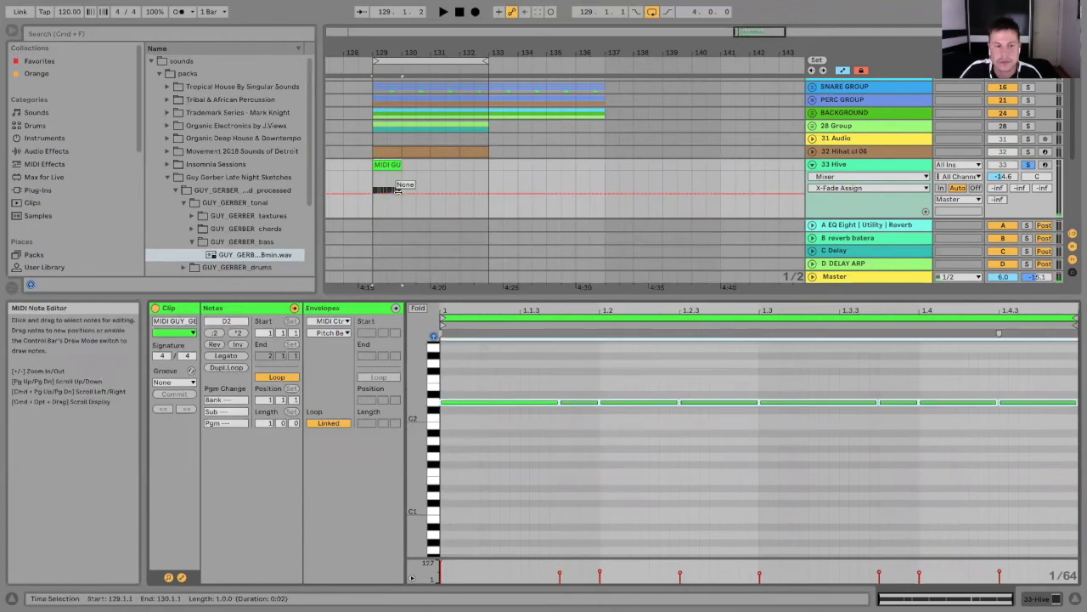
{"action": "key", "text": "space"}
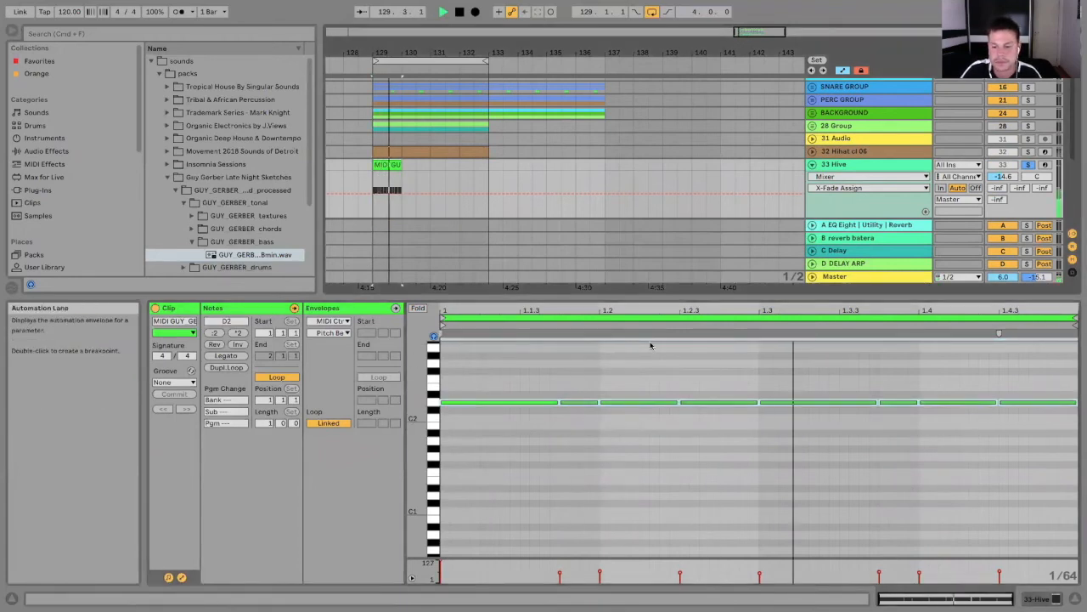
Step: Delete the note on beat 1.4, listen to the result, and duplicate the Hive clip into bar 130
{"action": "double_click", "coordinate": [936, 404]}
{"action": "key", "text": "space"}
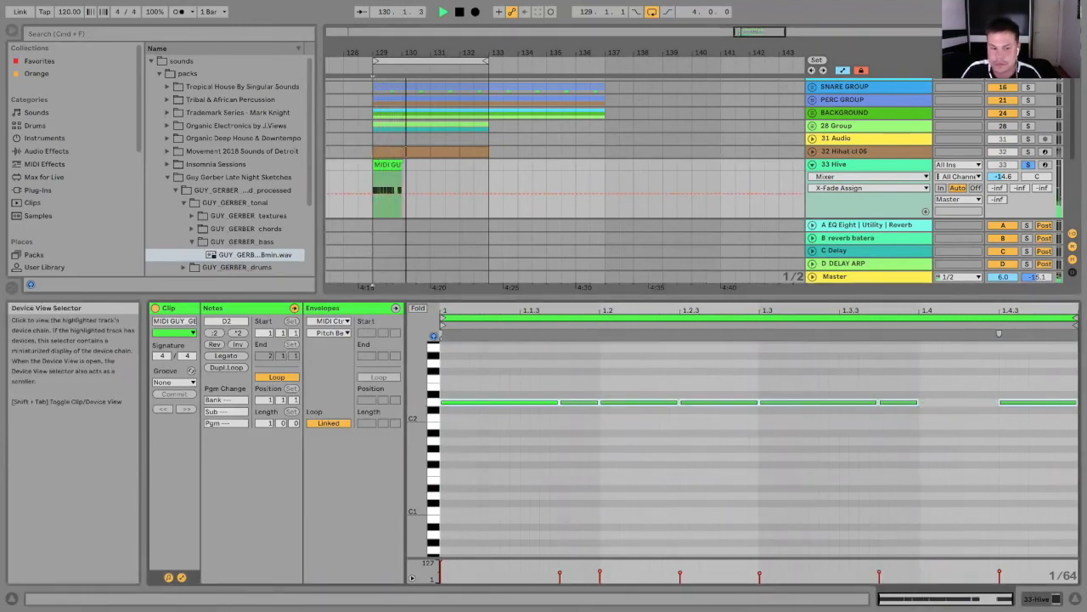
{"action": "left_click", "coordinate": [388, 164]}
{"action": "key", "text": "space"}
{"action": "key", "text": "super+d"}
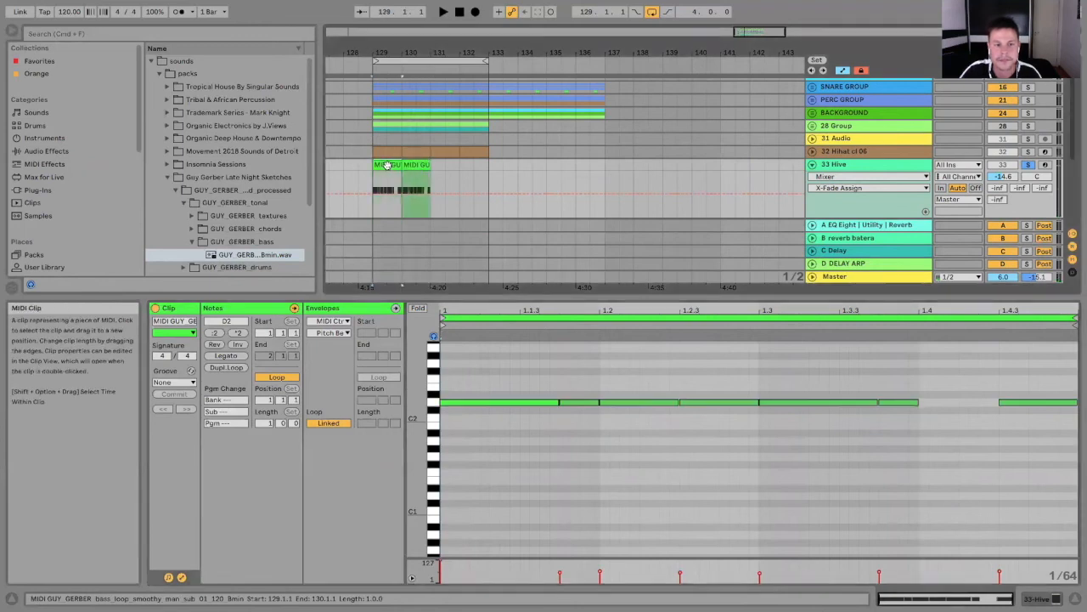
Step: Raise two short notes around beat 1.2 in the first Hive clip and duplicate the two-bar pattern to fill four bars
{"action": "left_click_drag", "start_coordinate": [590, 402], "coordinate": [612, 350]}
{"action": "key", "text": "space"}
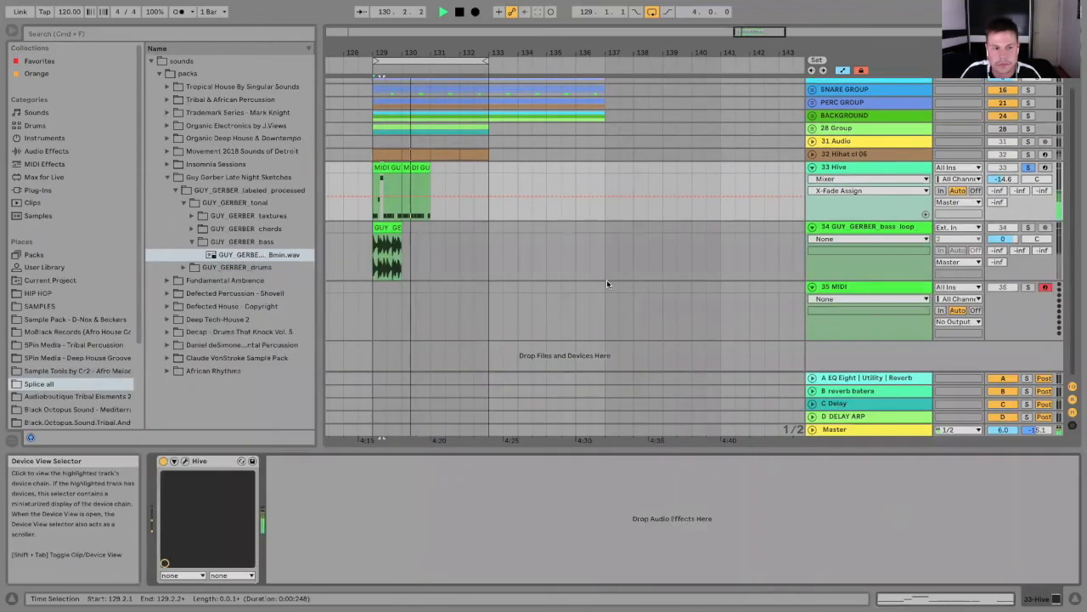
{"action": "left_click_drag", "start_coordinate": [394, 168], "coordinate": [472, 173]}
{"action": "key", "text": "super+d"}
{"action": "left_click", "coordinate": [387, 169]}
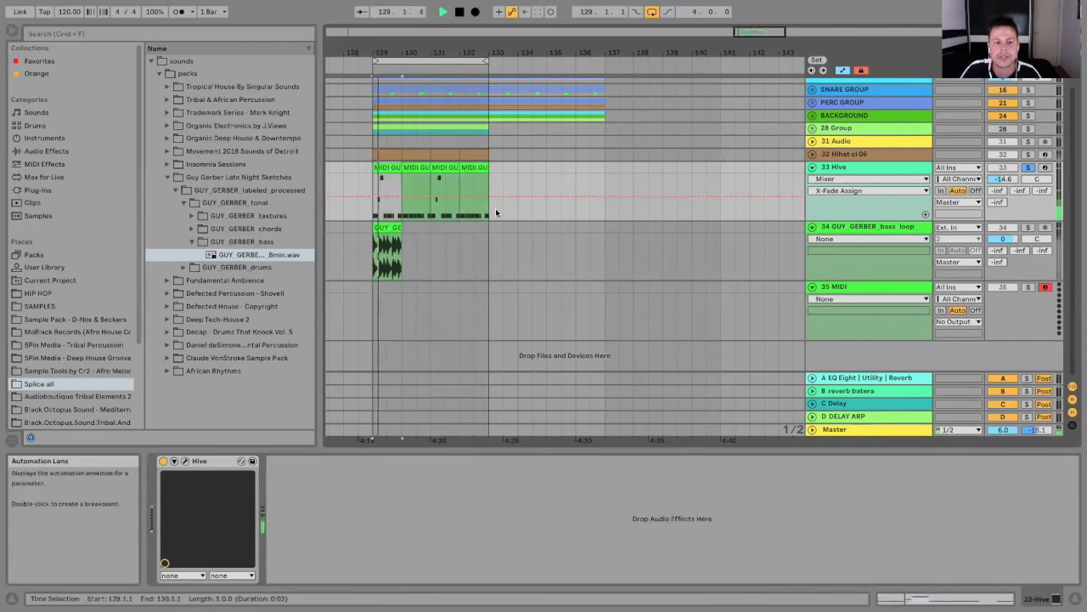
Step: Delete the Guy Gerber bass loop audio track and the leftover MIDI track below it
{"action": "left_click", "coordinate": [824, 226]}
{"action": "key", "text": "Delete"}
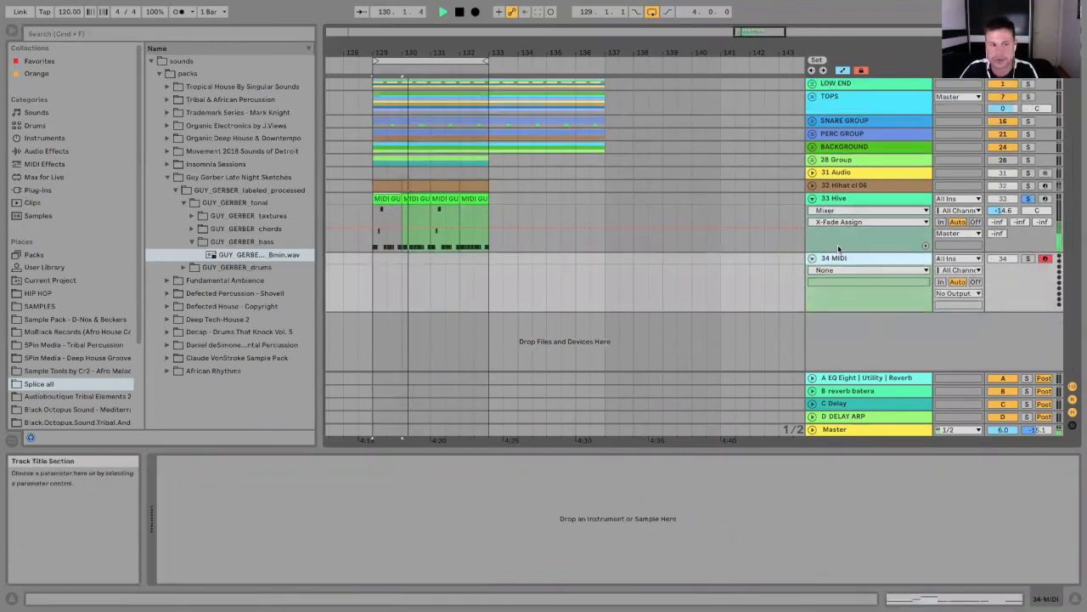
{"action": "key", "text": "Delete"}
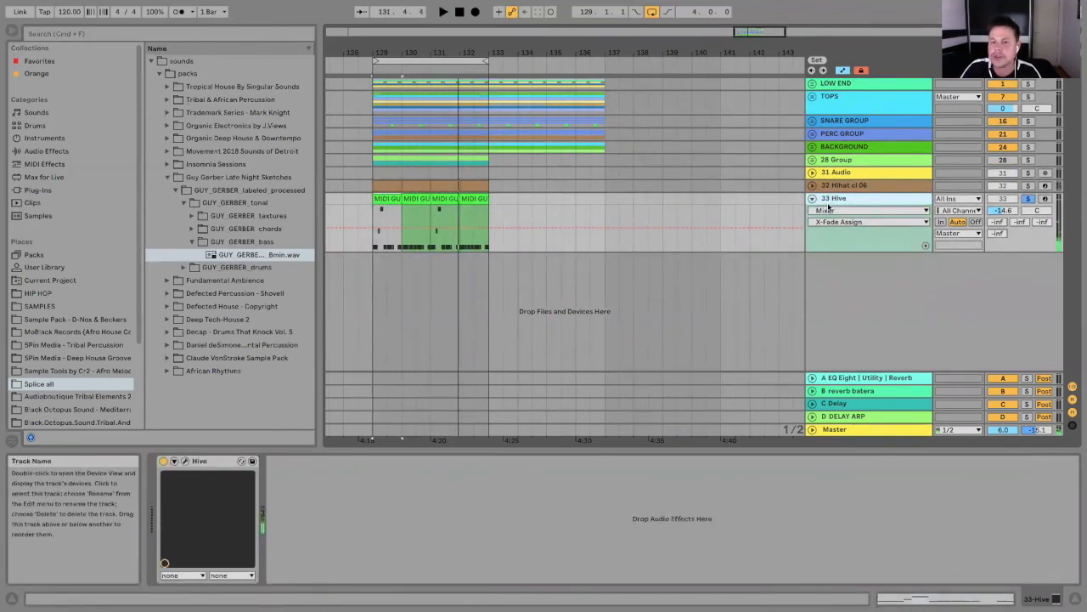
Step: Check the four Hive clips and audition the soloed pattern from bar 129
{"action": "left_click", "coordinate": [400, 210]}
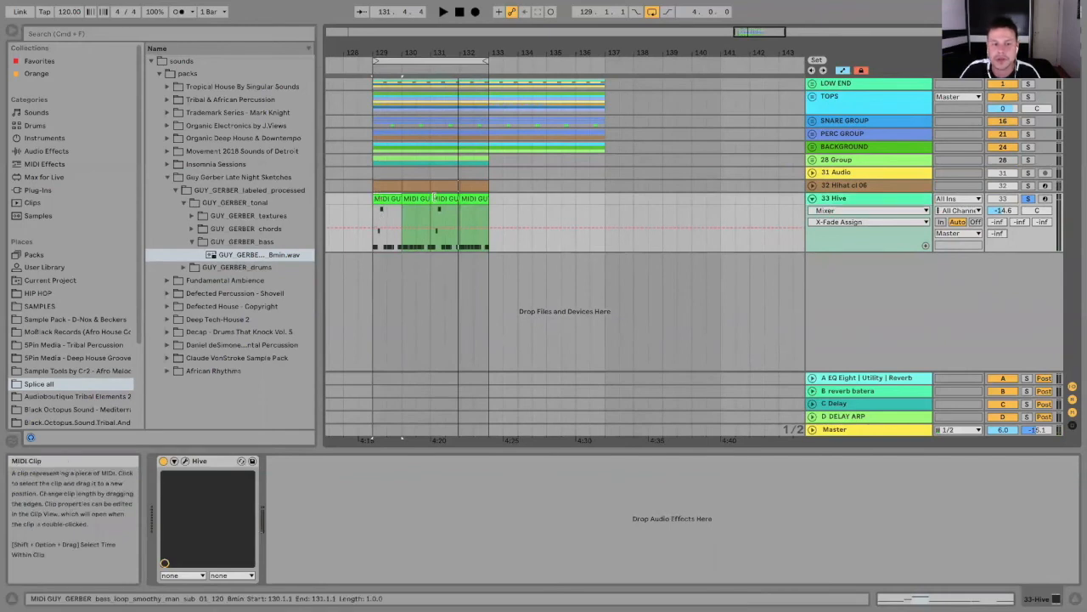
{"action": "left_click", "coordinate": [441, 199]}
{"action": "left_click", "coordinate": [474, 199]}
{"action": "left_click", "coordinate": [382, 200]}
{"action": "key", "text": "space"}
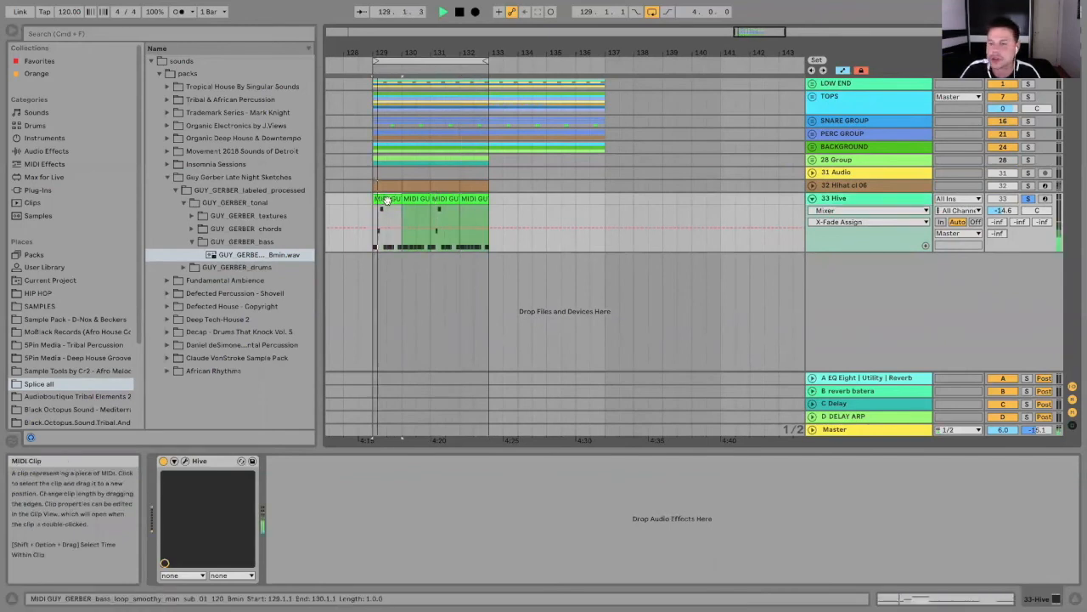
{"action": "key", "text": "space"}
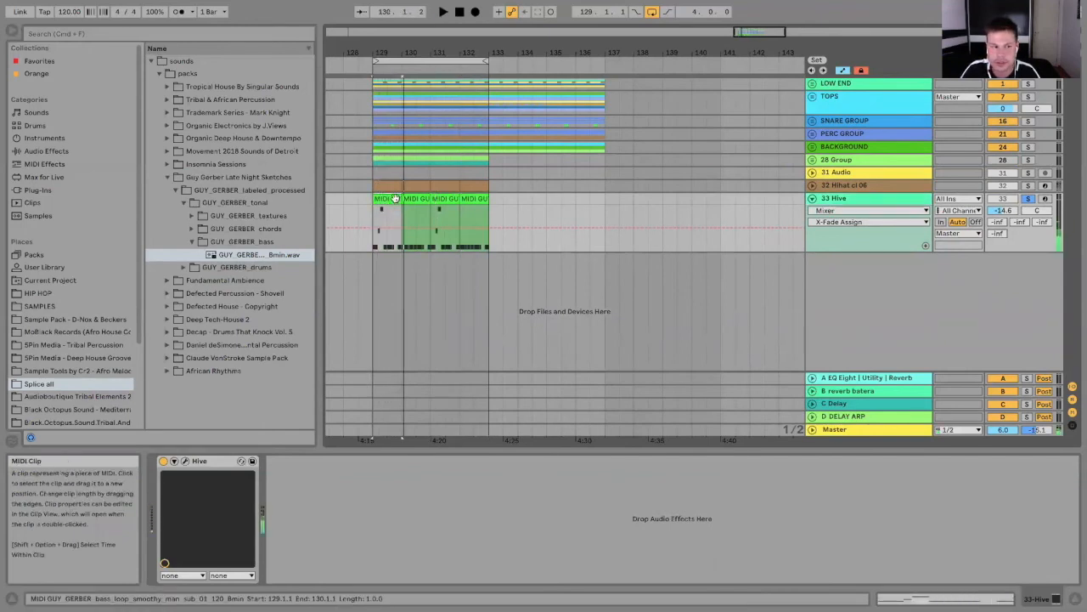
Step: Add Beat Repeat after the Hive instrument on the Hive track
{"action": "left_click", "coordinate": [151, 61]}
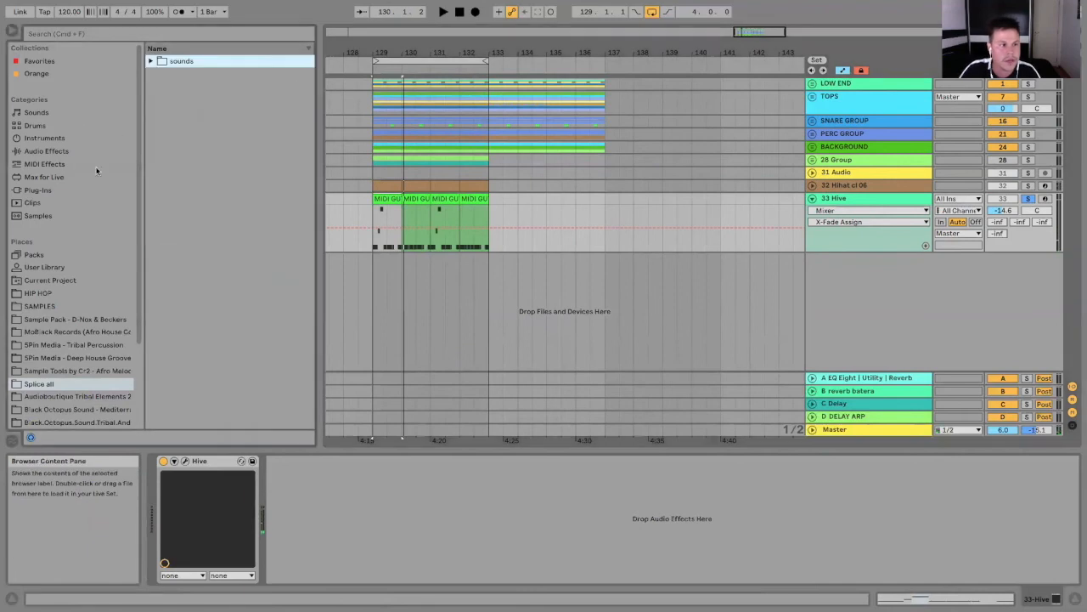
{"action": "left_click", "coordinate": [46, 151]}
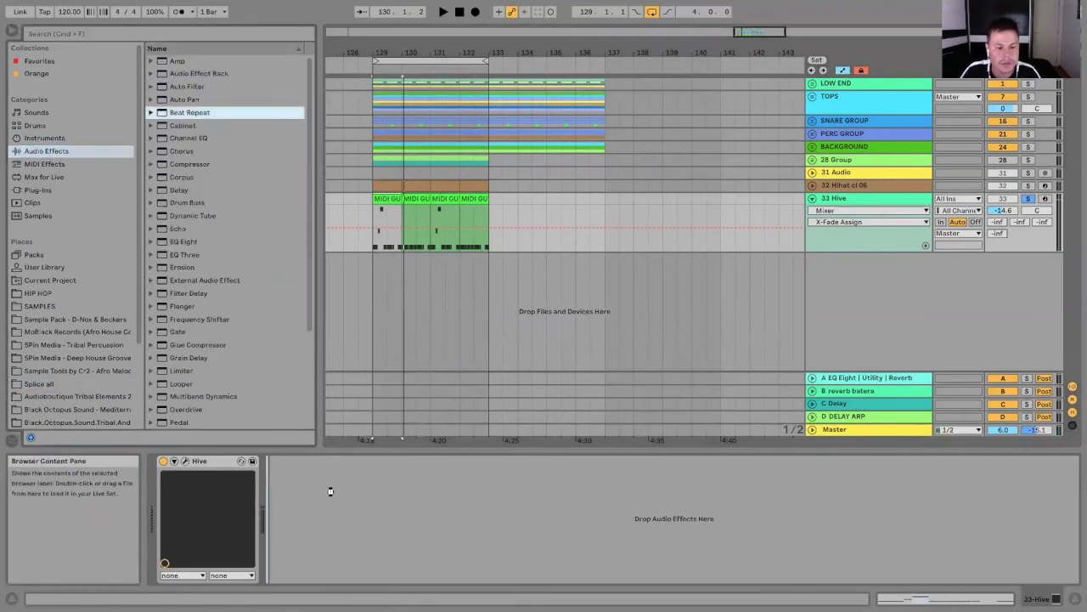
{"action": "left_click_drag", "start_coordinate": [331, 491], "coordinate": [332, 493]}
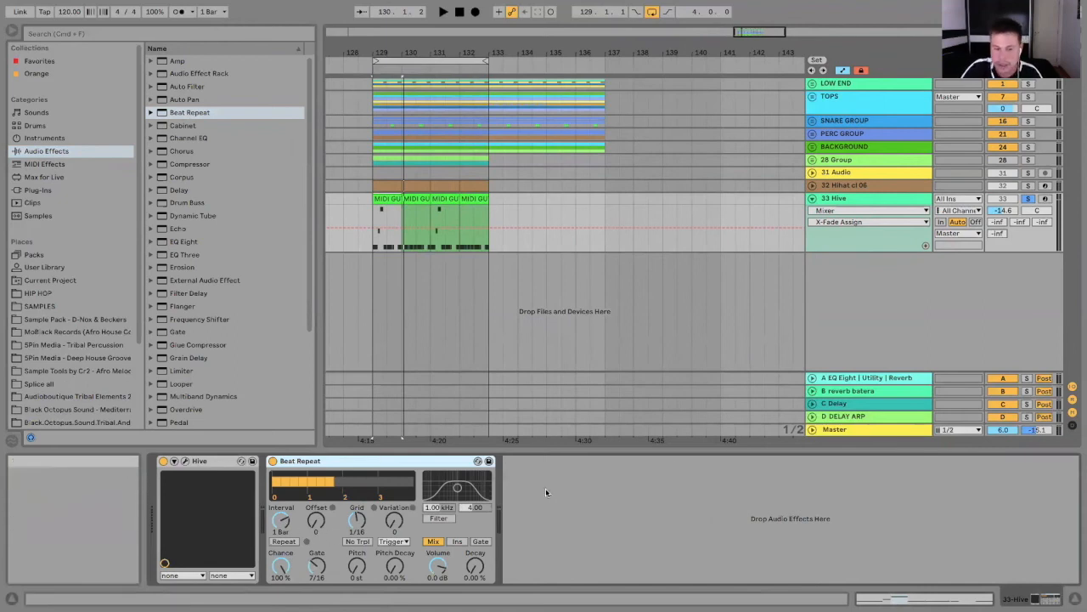
Step: Set the Hive track's Beat Repeat to Offset 6/16, Grid 1/32 and Gate 2/16, with the Interval at 1 Bar
{"action": "left_click", "coordinate": [282, 521]}
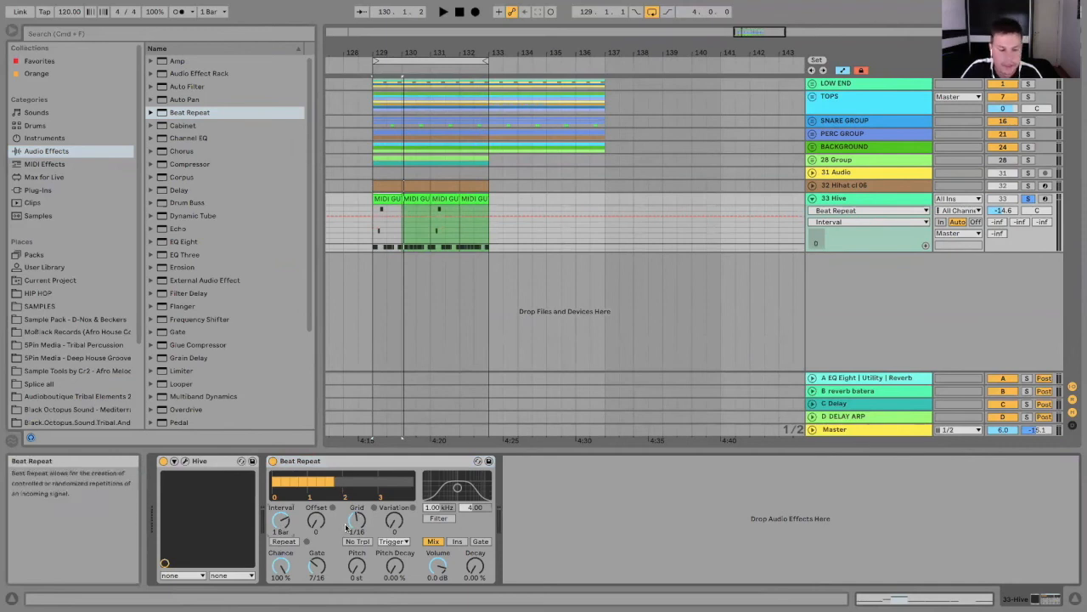
{"action": "left_click", "coordinate": [318, 521]}
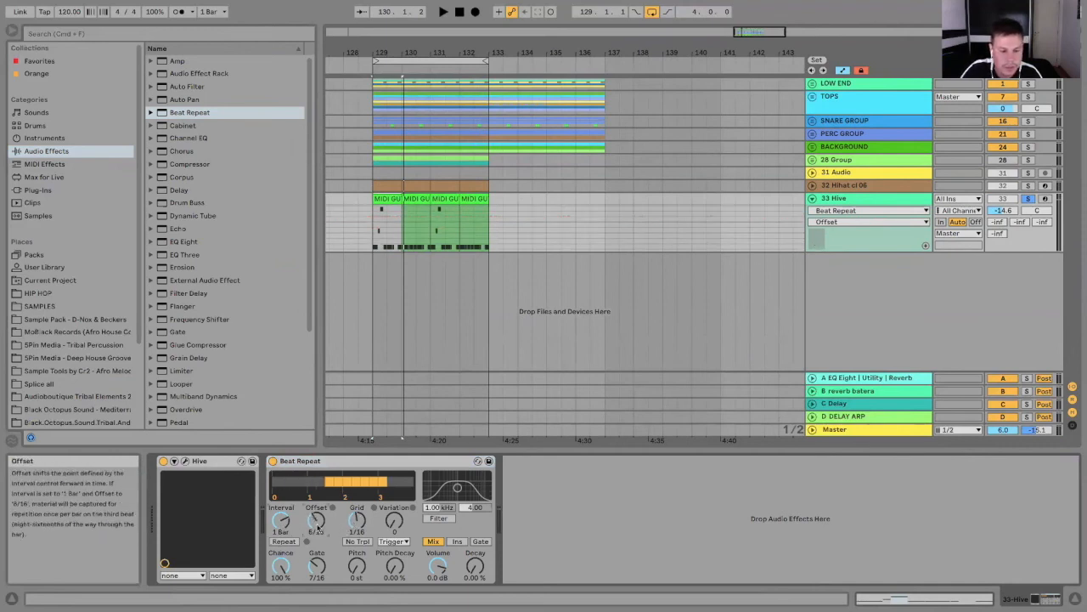
{"action": "left_click_drag", "start_coordinate": [356, 516], "coordinate": [356, 522]}
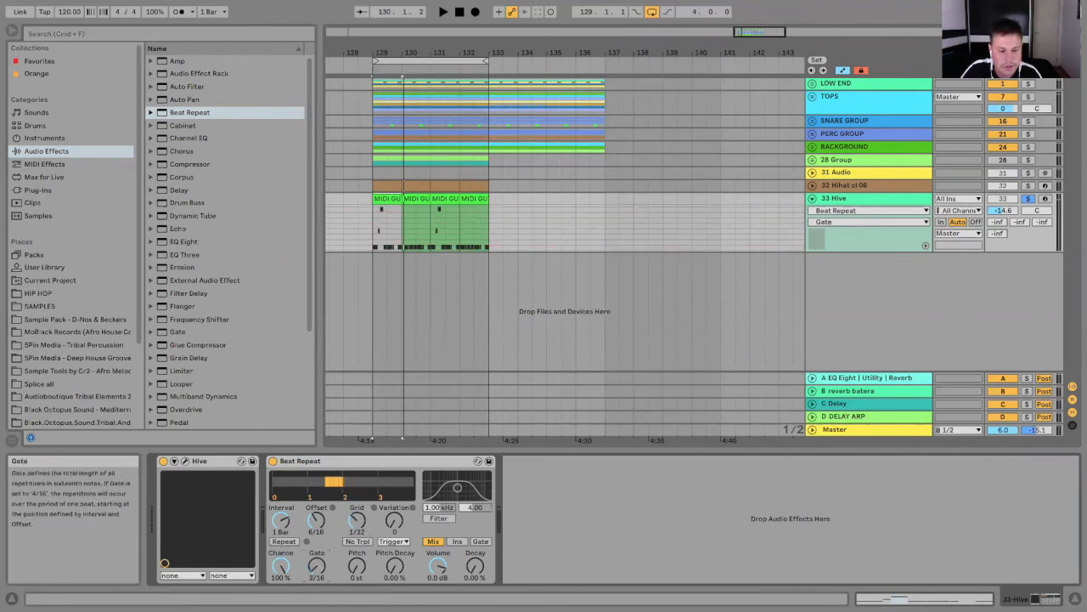
Step: Set the Beat Repeat's volume Decay to 64.3 %, audition the pattern, and unsolo the Hive track to hear it in the mix
{"action": "left_click_drag", "start_coordinate": [323, 562], "coordinate": [324, 570]}
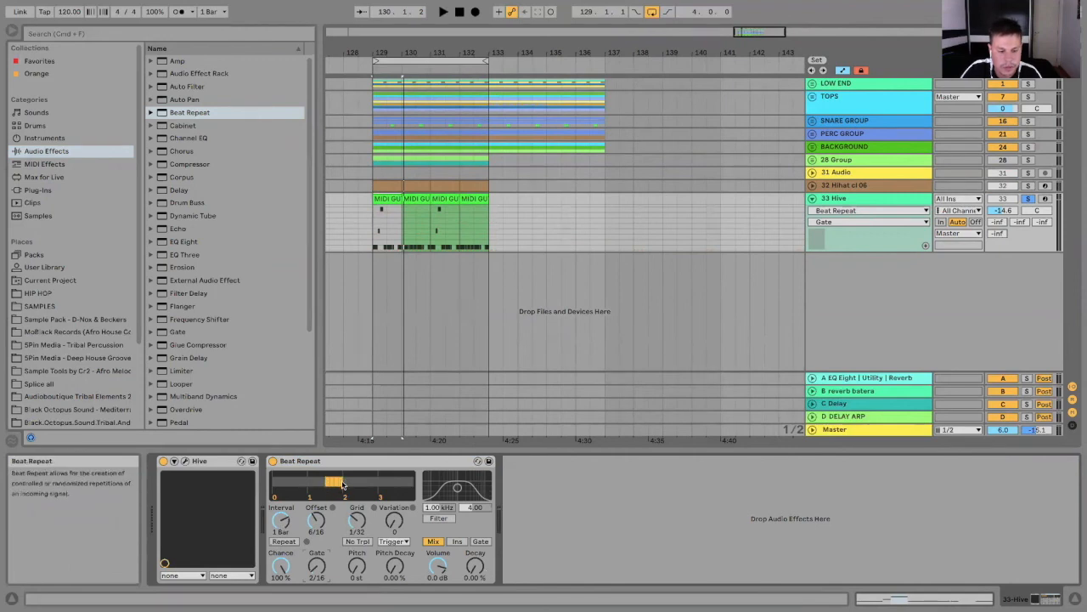
{"action": "left_click_drag", "start_coordinate": [475, 566], "coordinate": [475, 563]}
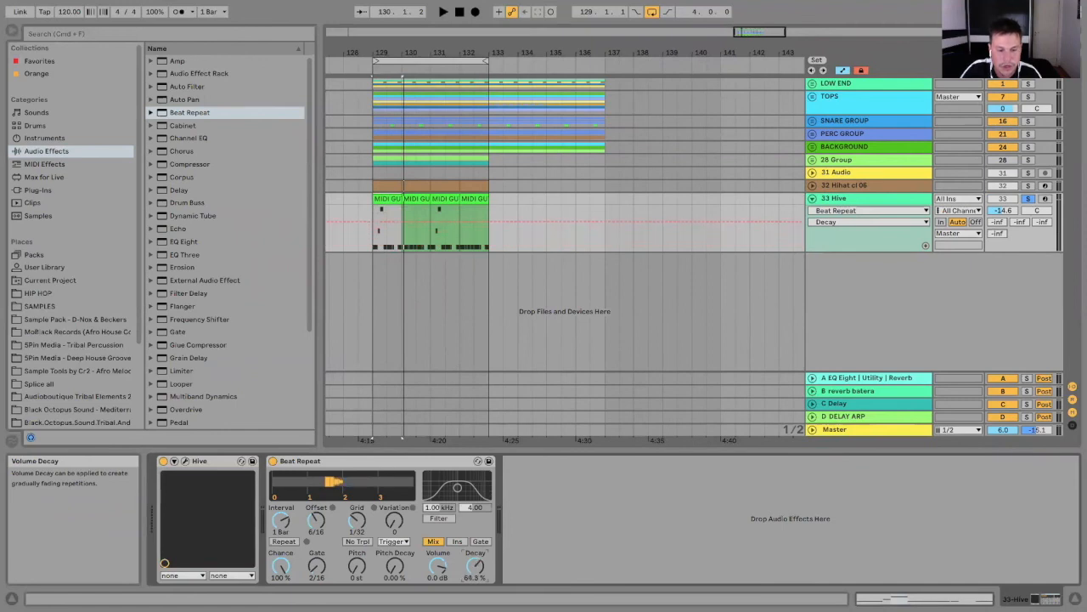
{"action": "key", "text": "space"}
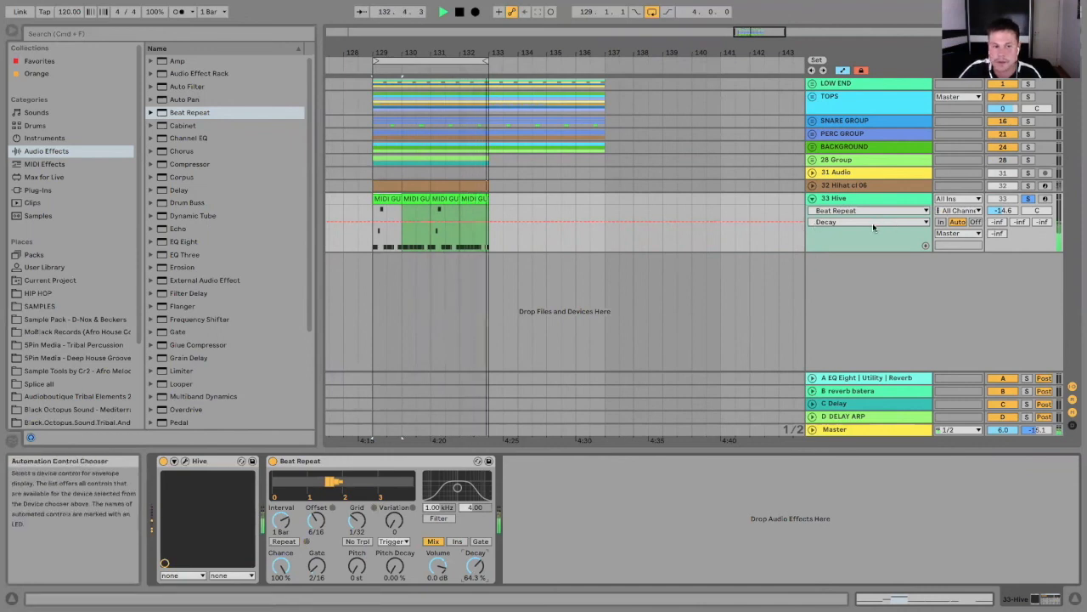
{"action": "left_click", "coordinate": [1027, 199]}
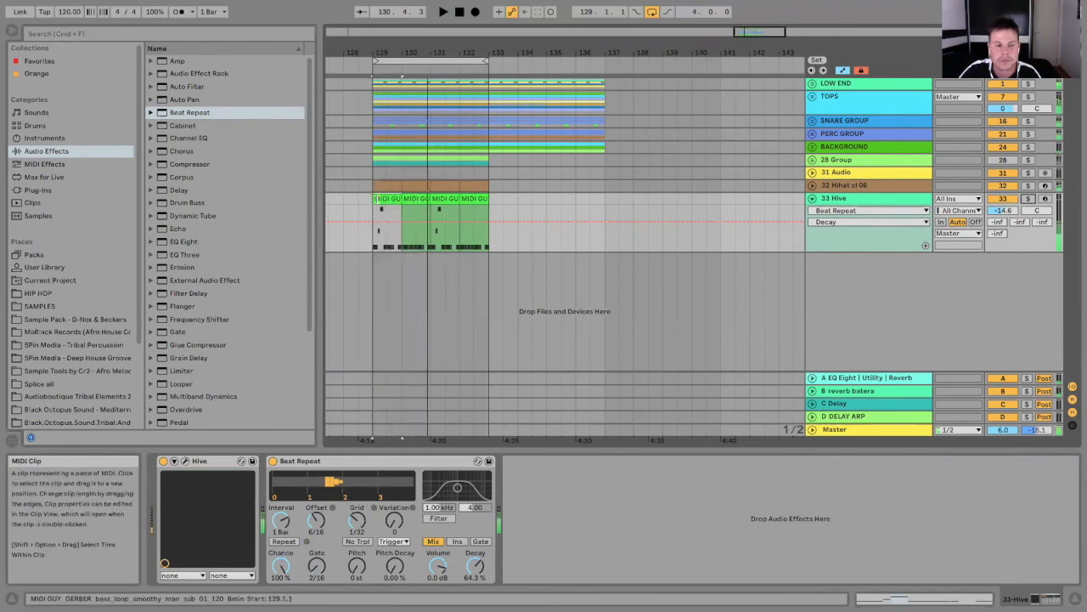
Step: Consolidate the four Hive clips into one four-bar clip and transpose all its notes up an octave to D3–A3, auditioning it
{"action": "left_click", "coordinate": [463, 199], "text": "shift"}
{"action": "key", "text": "super+j"}
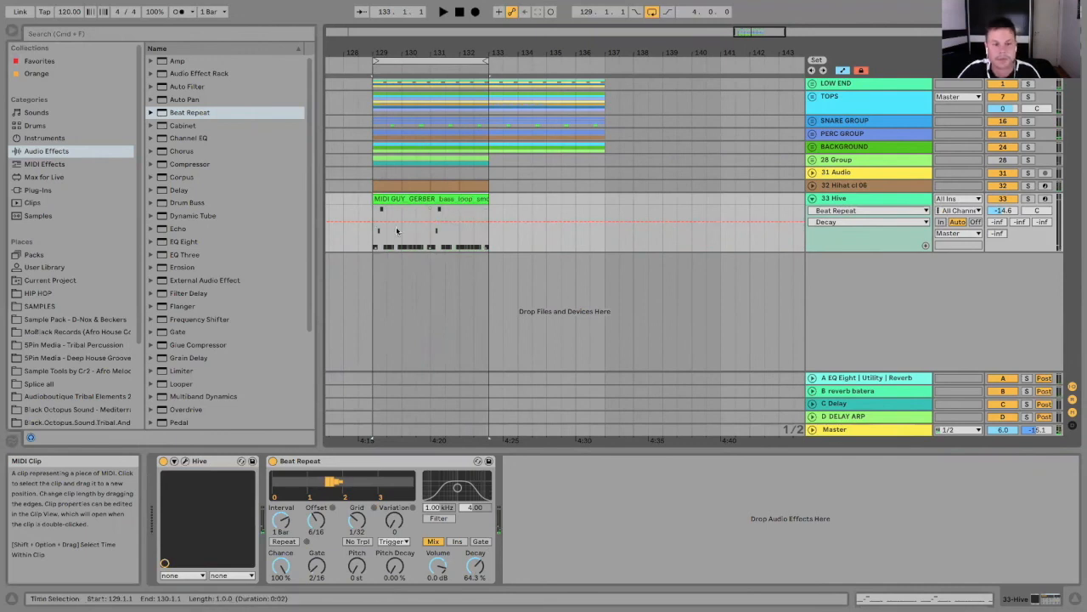
{"action": "double_click", "coordinate": [430, 200]}
{"action": "left_click_drag", "start_coordinate": [454, 442], "coordinate": [1081, 197]}
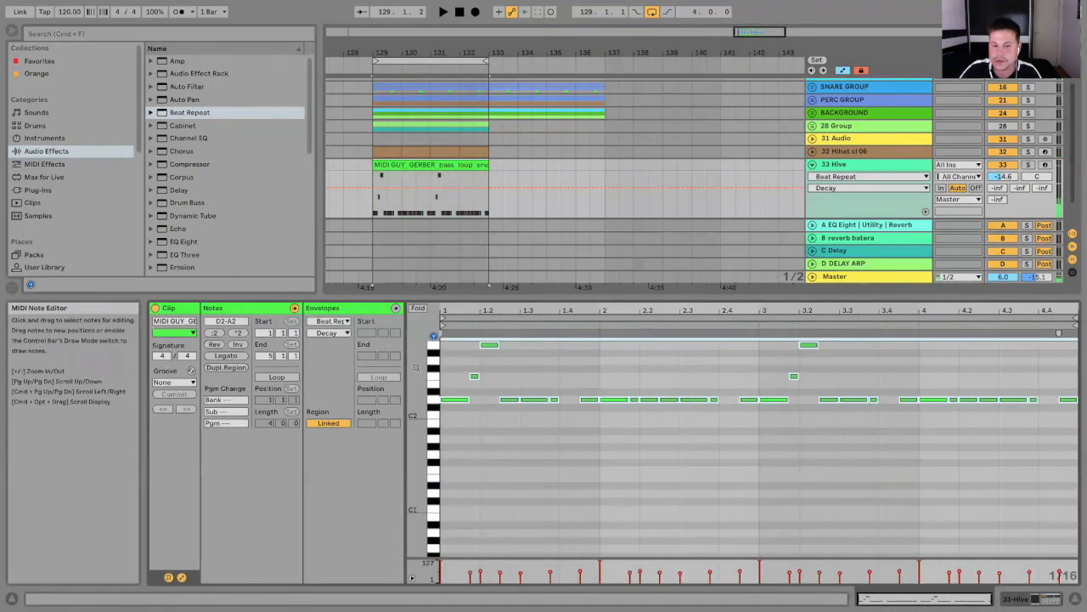
{"action": "left_click_drag", "start_coordinate": [451, 401], "coordinate": [451, 360]}
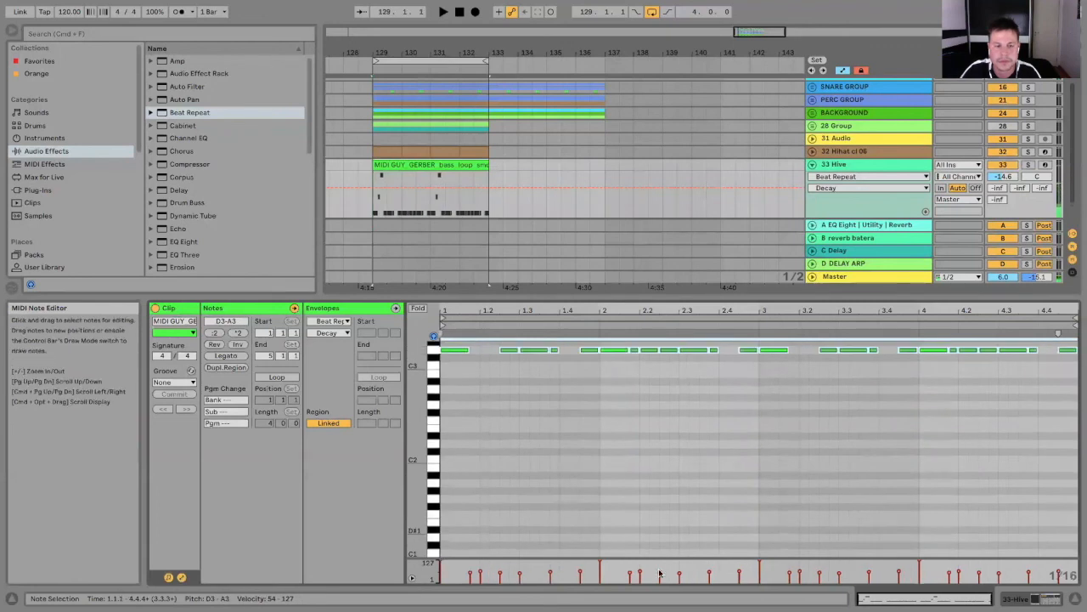
{"action": "key", "text": "space"}
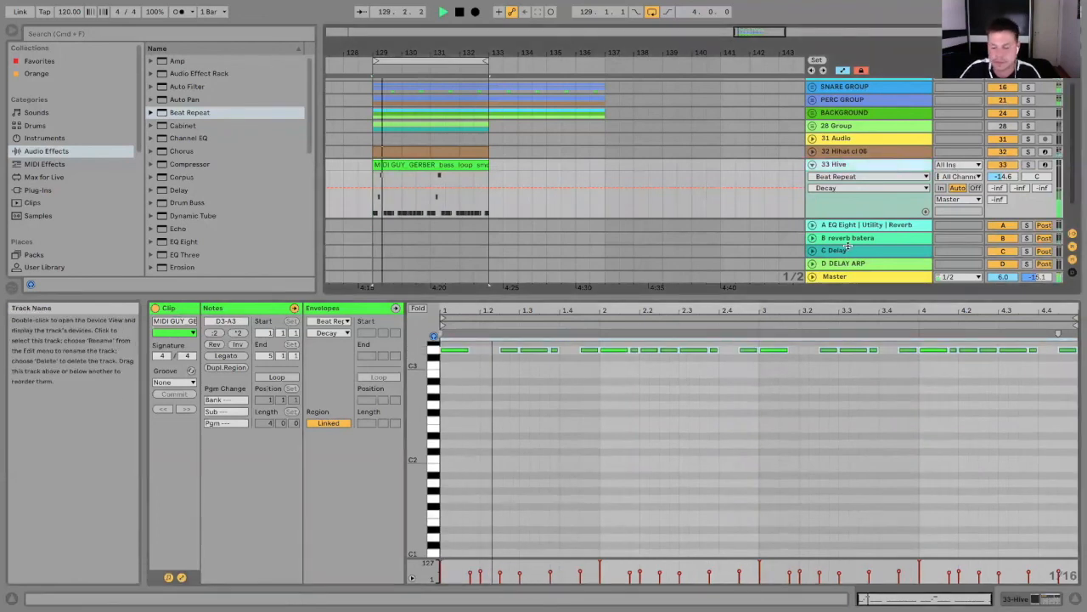
Step: Duplicate Beat Repeat on the Hive track, set the copy's Interval to 2 Bar and Offset to 3/16, and audition it
{"action": "key", "text": "shift+Tab"}
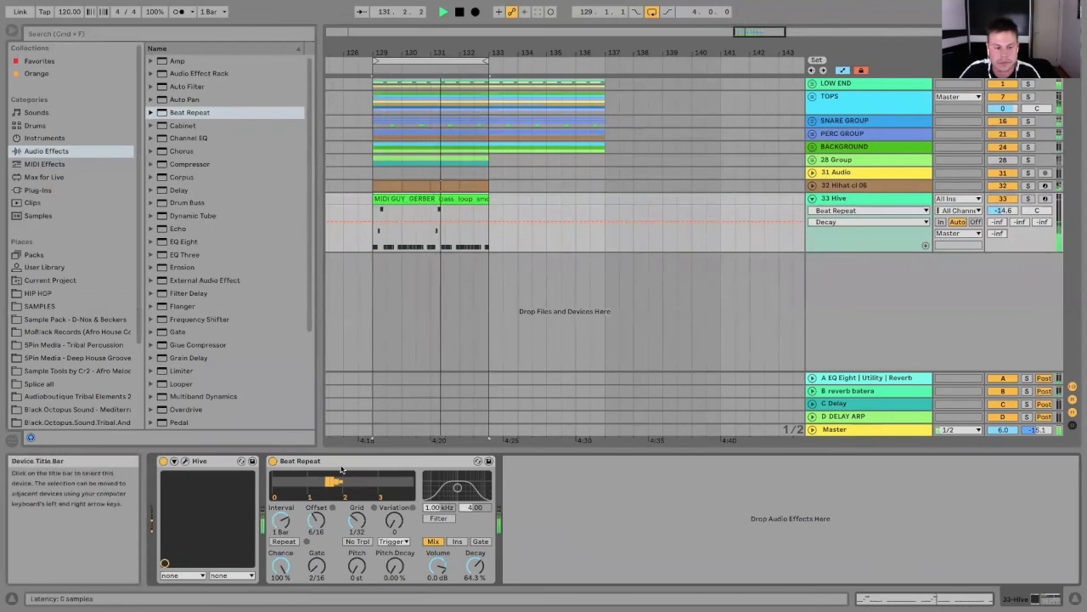
{"action": "left_click_drag", "start_coordinate": [343, 463], "coordinate": [517, 535]}
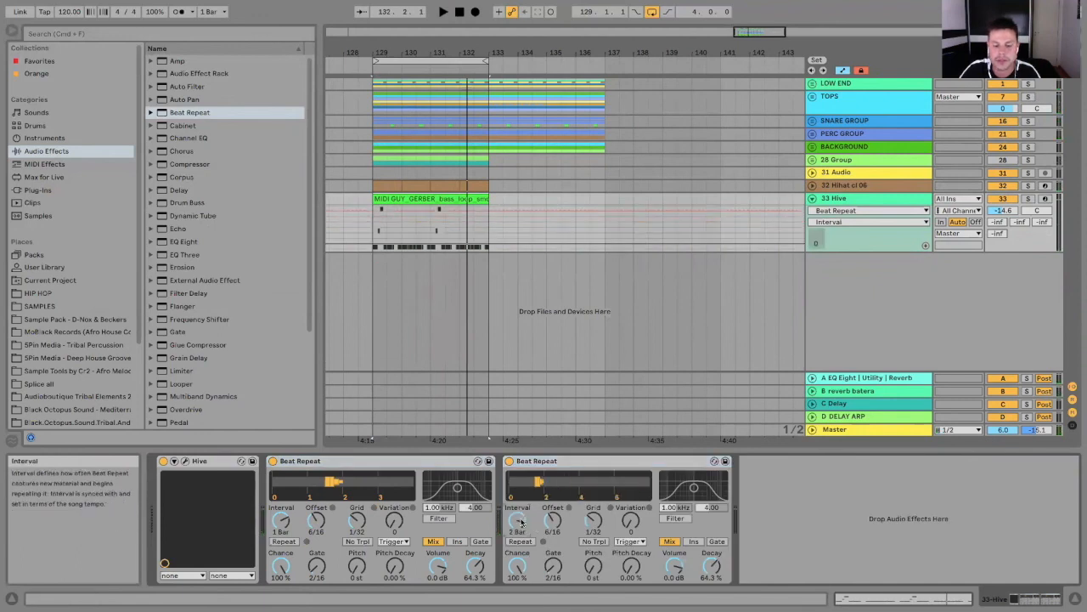
{"action": "left_click_drag", "start_coordinate": [553, 527], "coordinate": [553, 519]}
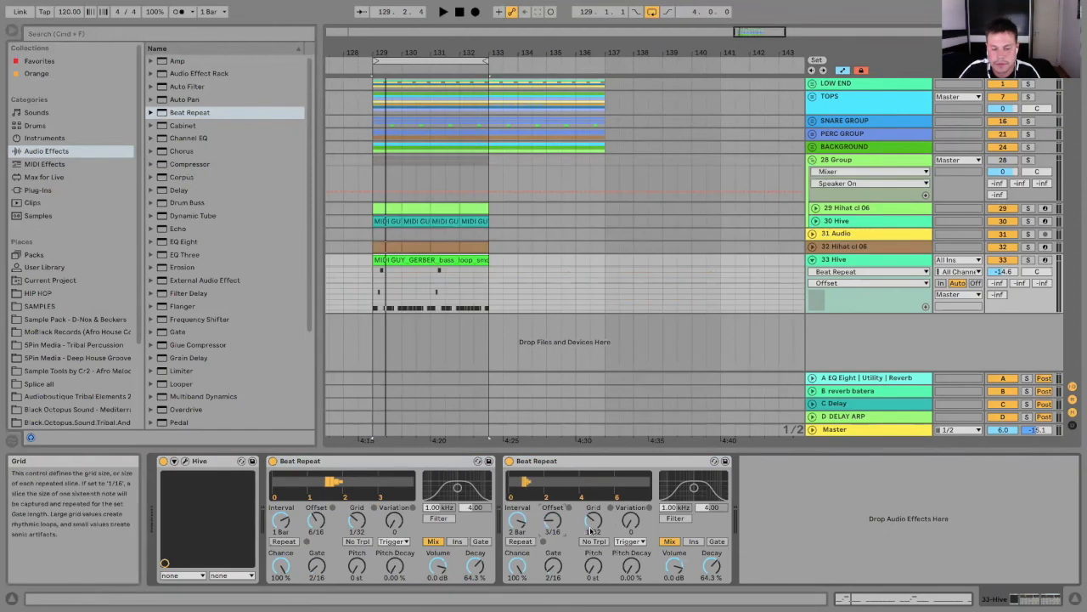
{"action": "key", "text": "space"}
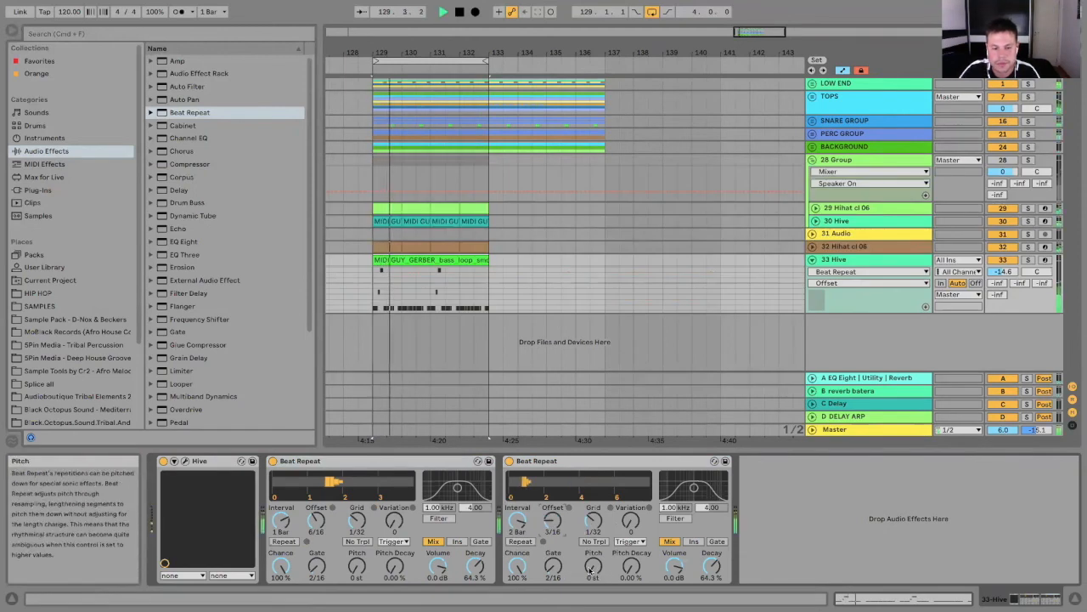